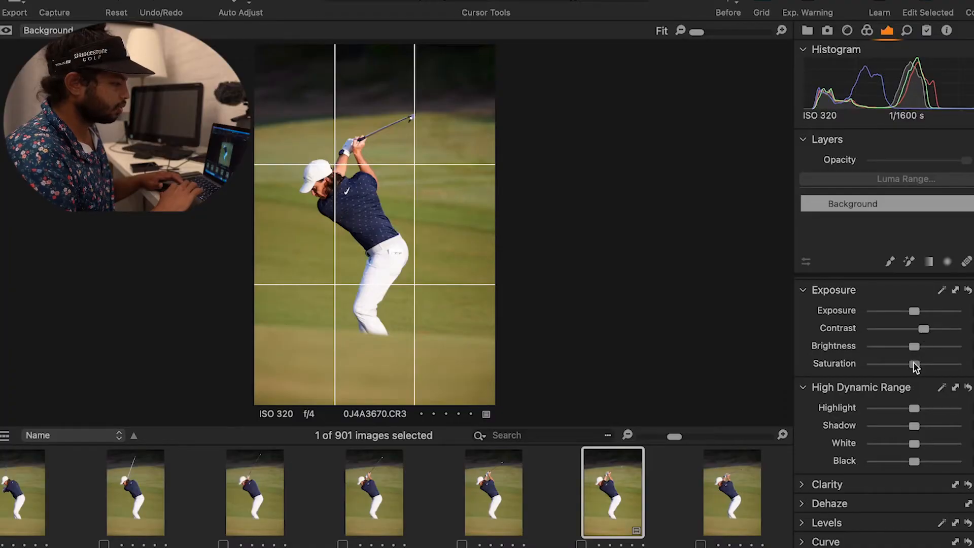
# Lower the highlights and lift the shadows slightly on the navy-shirt golfer photo.
pyautogui.moveTo(913, 361); pyautogui.dragTo(909, 348)
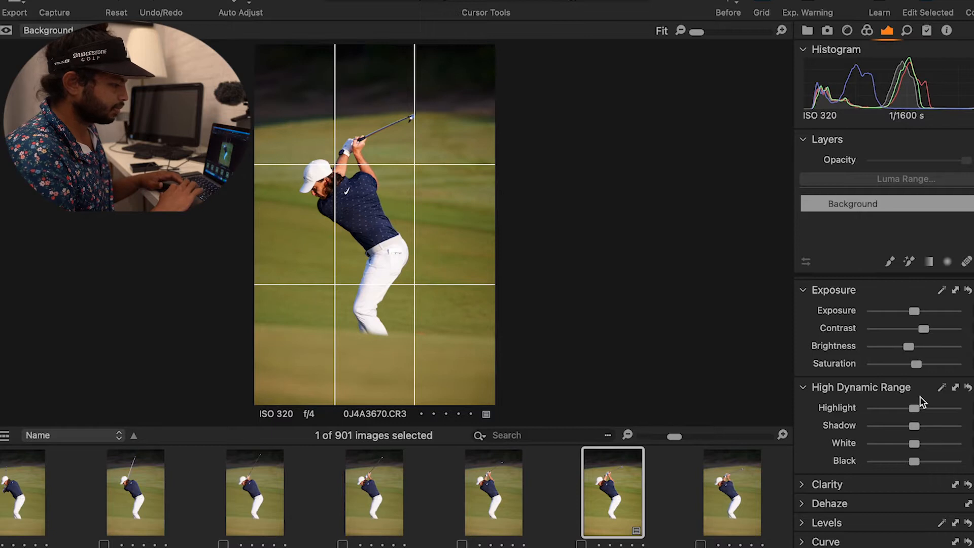
pyautogui.moveTo(910, 411); pyautogui.dragTo(906, 411)
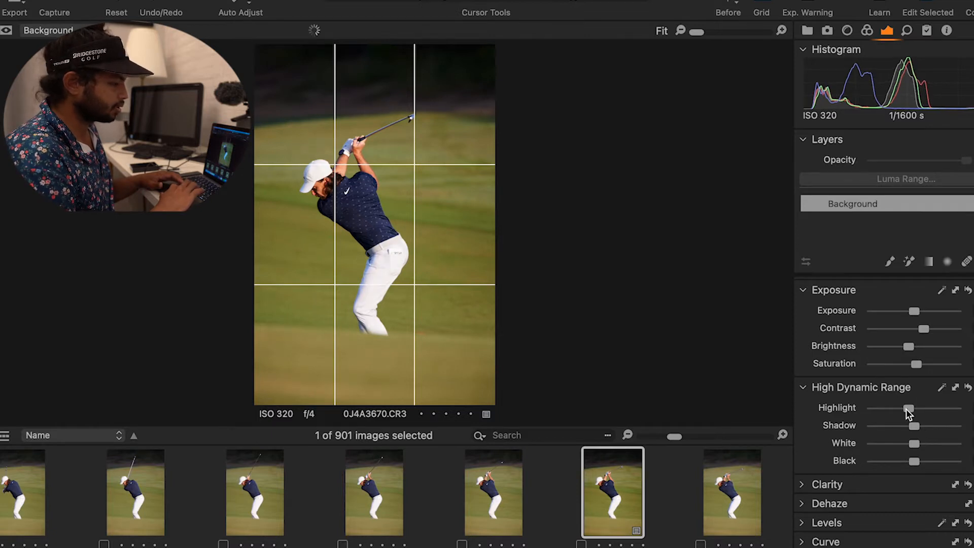
pyautogui.click(926, 427)
pyautogui.moveTo(925, 427); pyautogui.dragTo(917, 427)
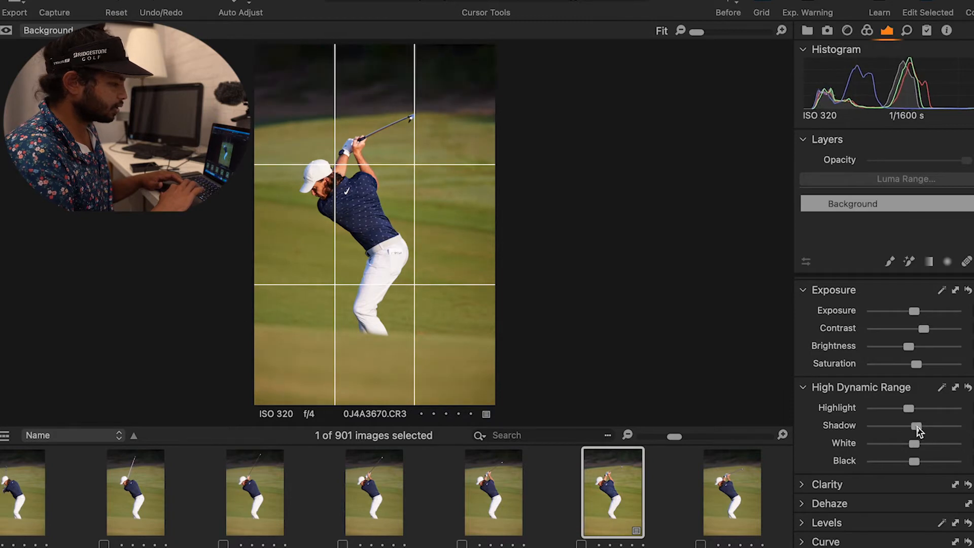
# Darken the blacks and raise the saturation slightly on the same photo.
pyautogui.moveTo(913, 463); pyautogui.dragTo(900, 461)
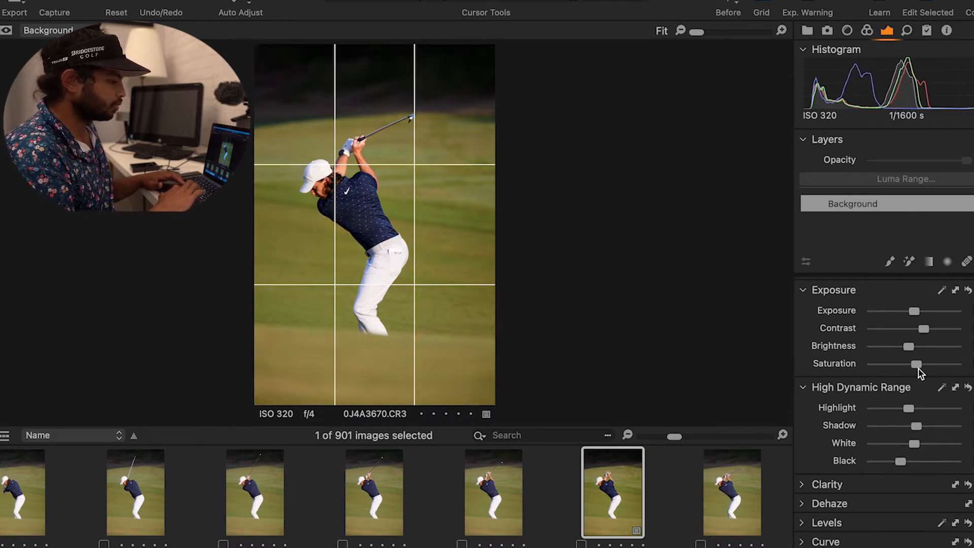
pyautogui.moveTo(917, 365); pyautogui.dragTo(920, 368)
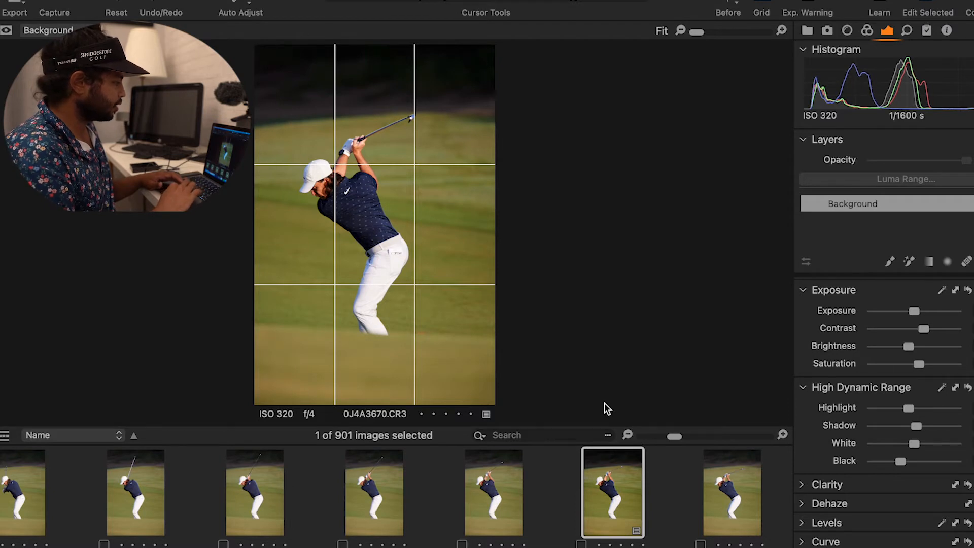
# Zoom in to check the shirt detail, then export the edited navy-shirt golfer photo.
pyautogui.scroll(5, 326, 187)
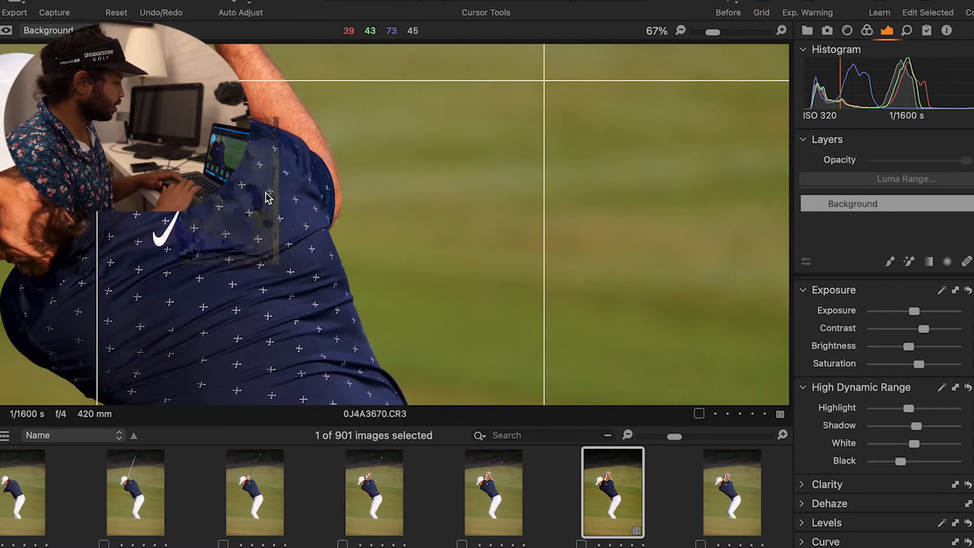
pyautogui.scroll(3, 29, 185)
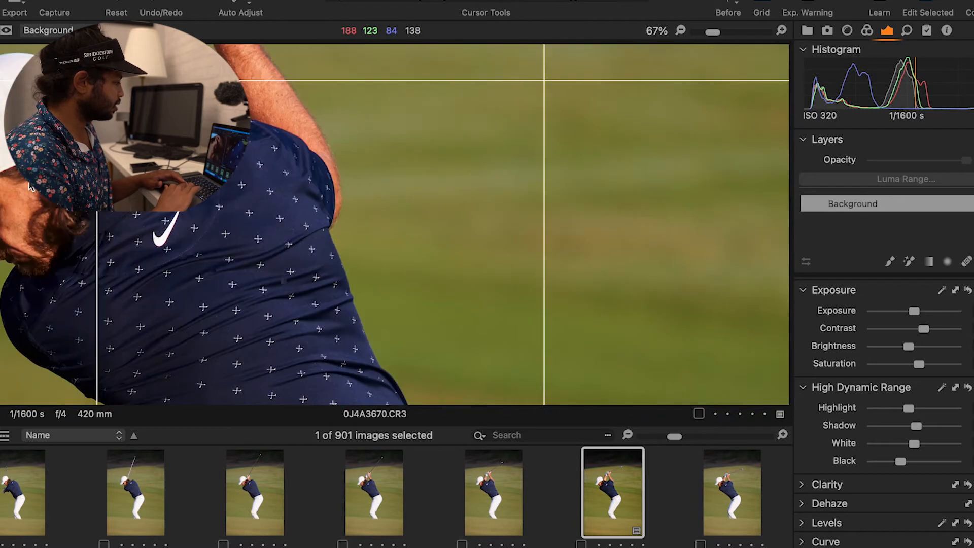
pyautogui.scroll(-3, 29, 186)
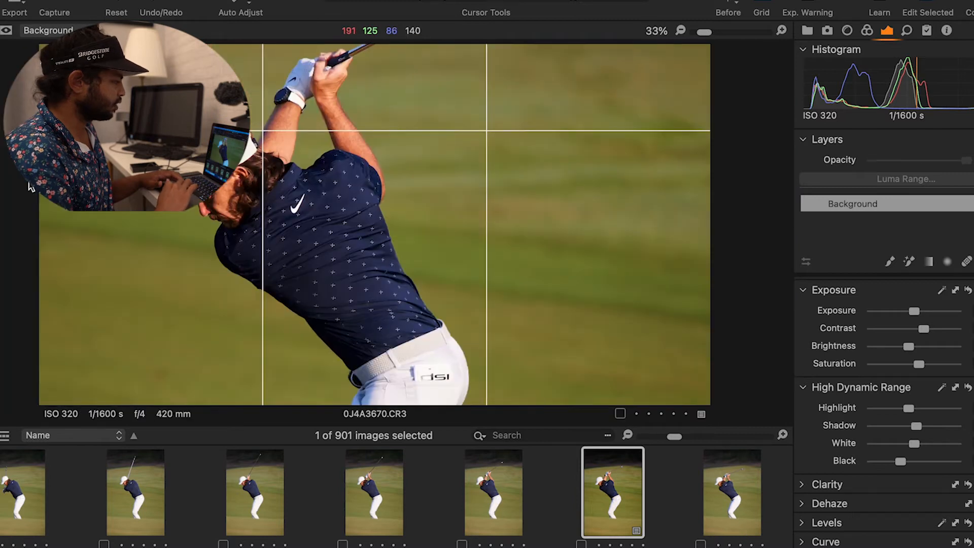
pyautogui.scroll(-1, 230, 208)
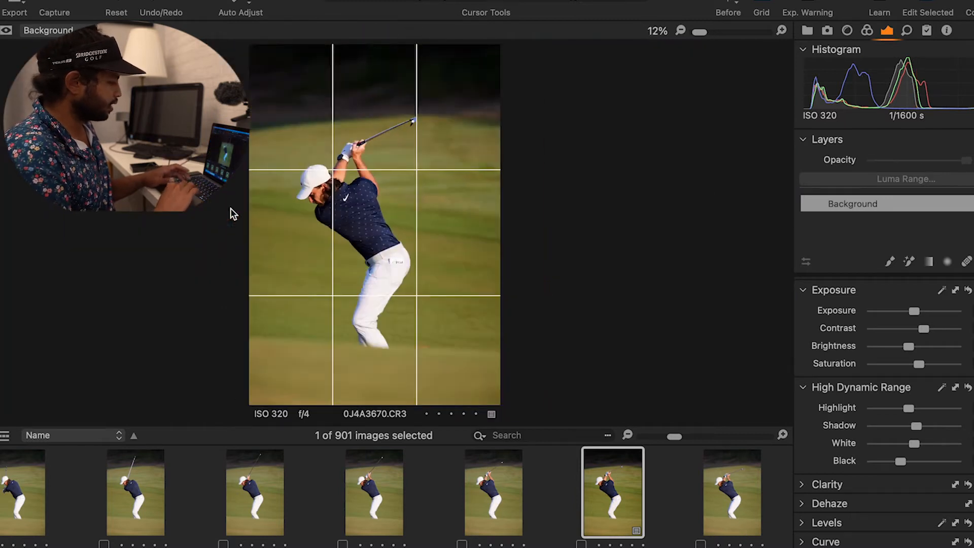
pyautogui.press('super+d')
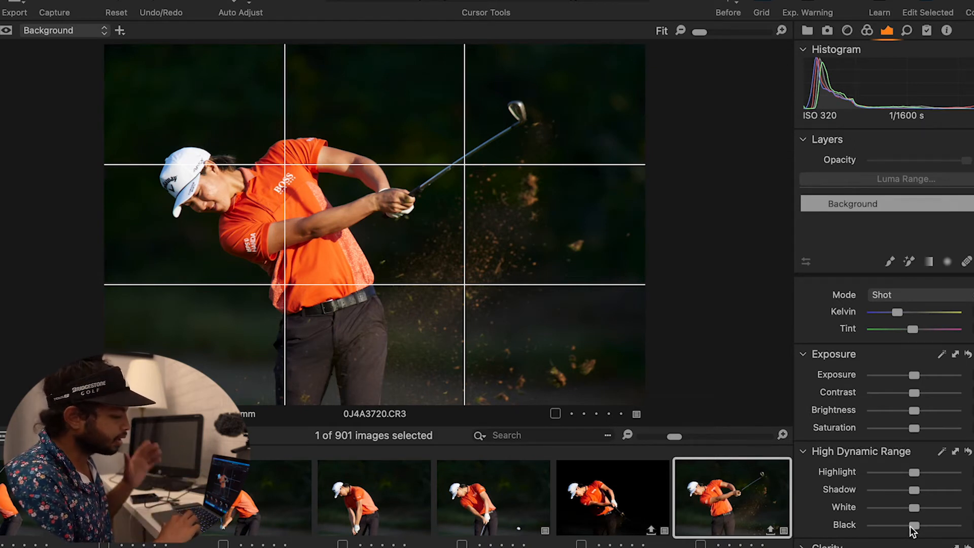
# On the orange-shirt golfer photo, deepen the blacks strongly, lower the shadows and nudge the saturation up.
pyautogui.moveTo(911, 526); pyautogui.dragTo(903, 526)
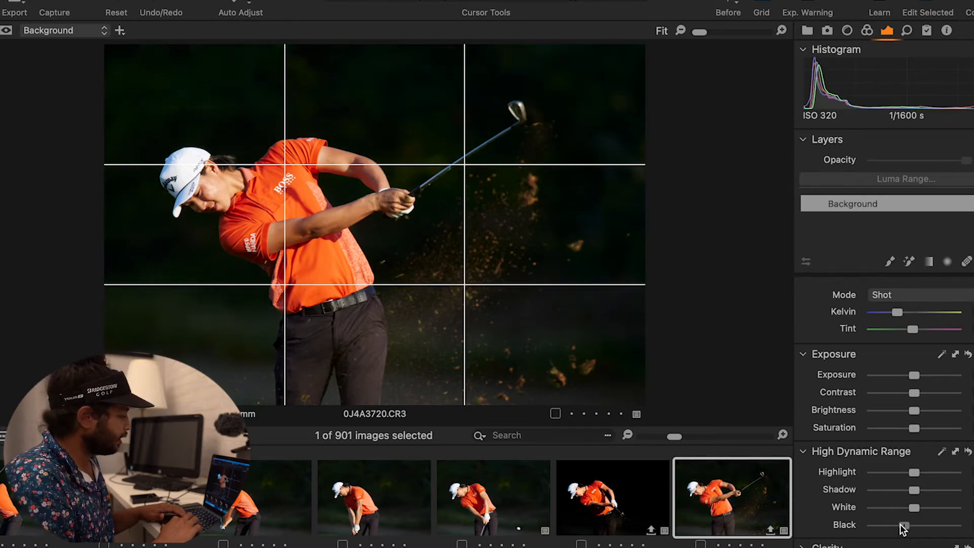
pyautogui.moveTo(900, 524); pyautogui.dragTo(877, 526)
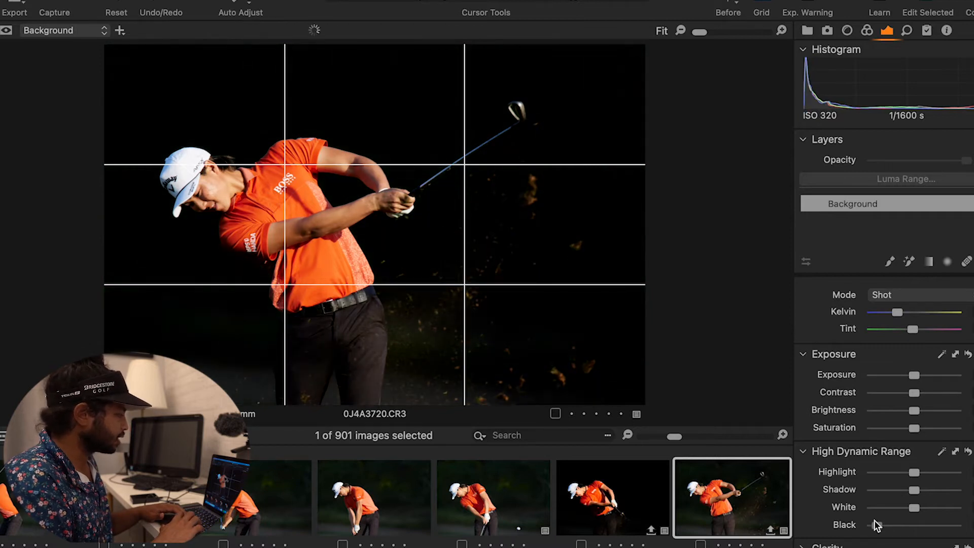
pyautogui.moveTo(916, 491); pyautogui.dragTo(912, 492)
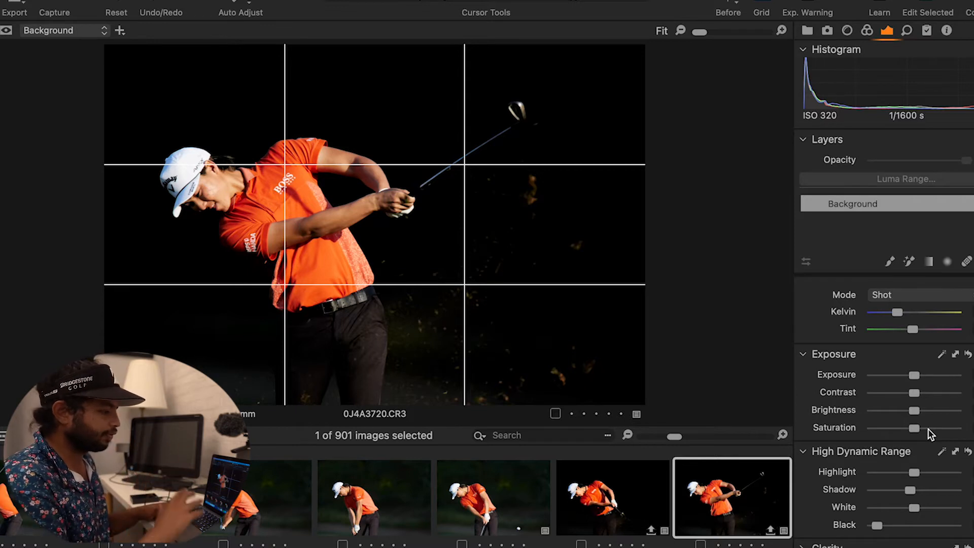
pyautogui.moveTo(914, 395); pyautogui.dragTo(917, 397)
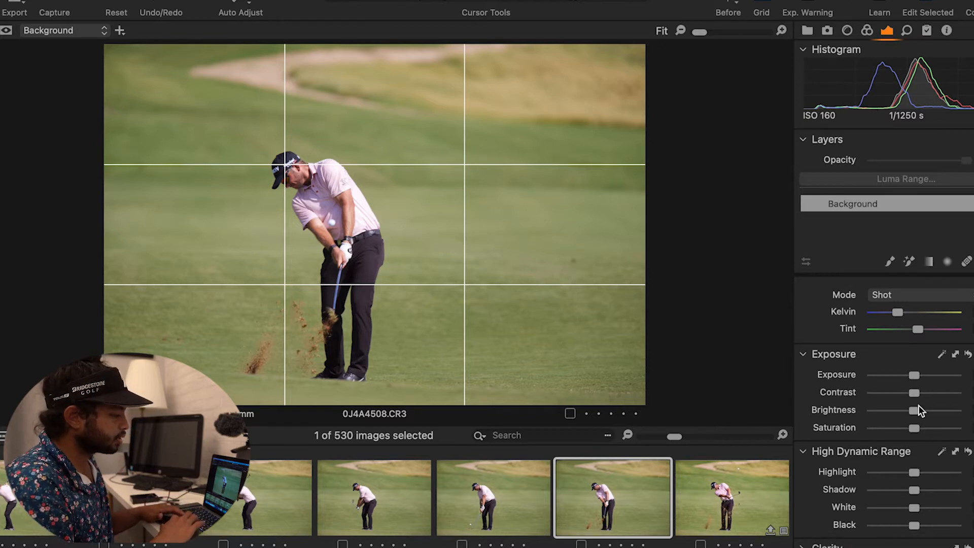
# On the pink-shirt golfer photo 0J4A4508, raise contrast, saturation and shadows, and lower highlights and blacks.
pyautogui.moveTo(914, 394); pyautogui.dragTo(920, 394)
pyautogui.moveTo(913, 428); pyautogui.dragTo(916, 429)
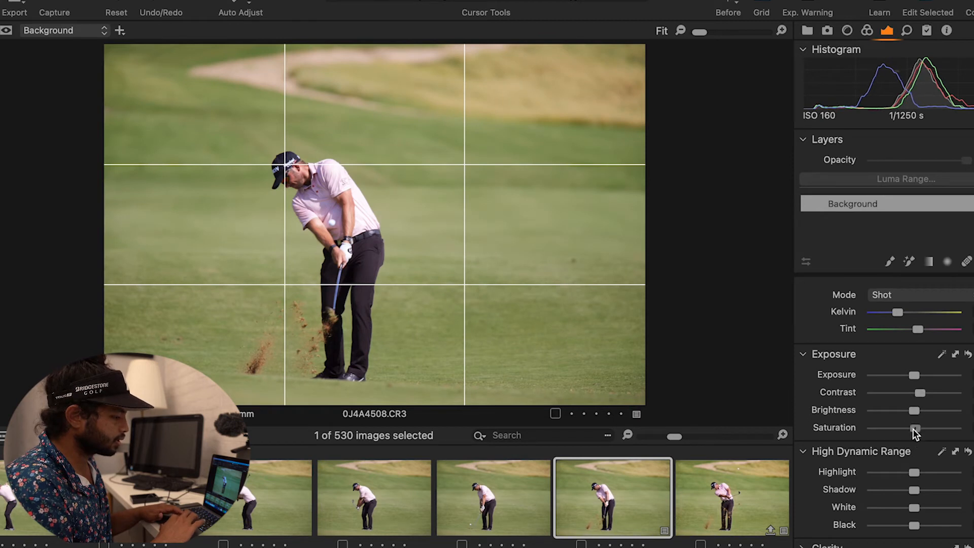
pyautogui.moveTo(912, 473)
pyautogui.mouseDown()
pyautogui.moveTo(901, 473)
pyautogui.moveTo(897, 488)
pyautogui.moveTo(908, 489)
pyautogui.mouseUp()
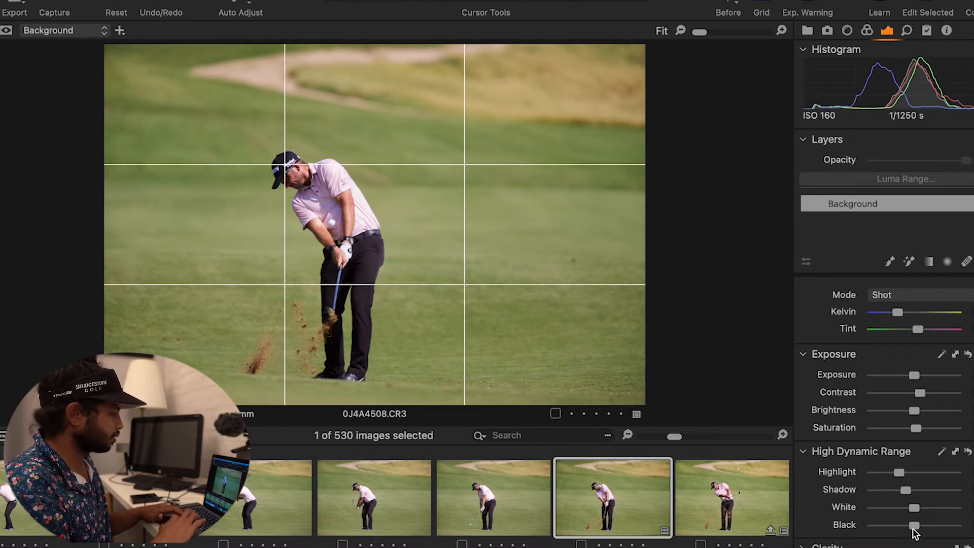
pyautogui.moveTo(913, 525); pyautogui.dragTo(907, 527)
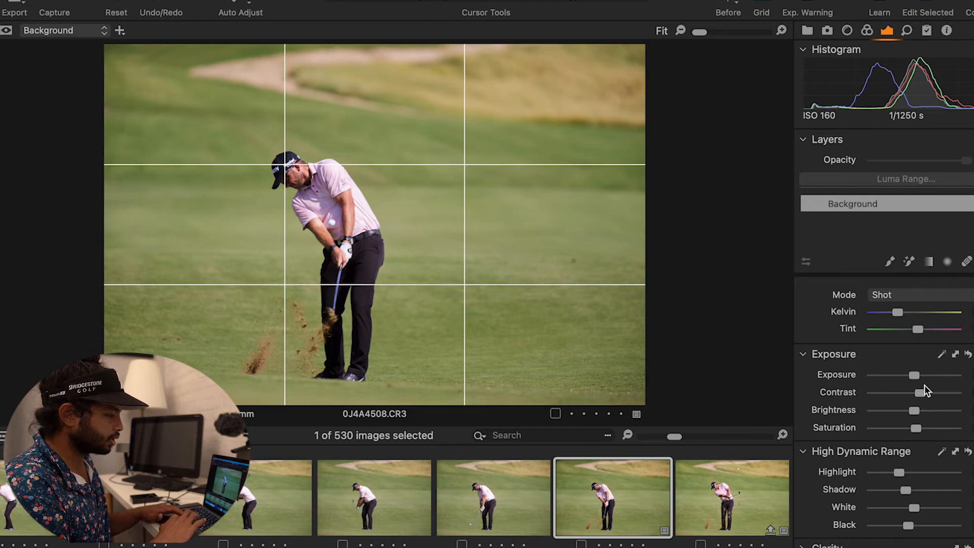
pyautogui.moveTo(924, 392); pyautogui.dragTo(920, 432)
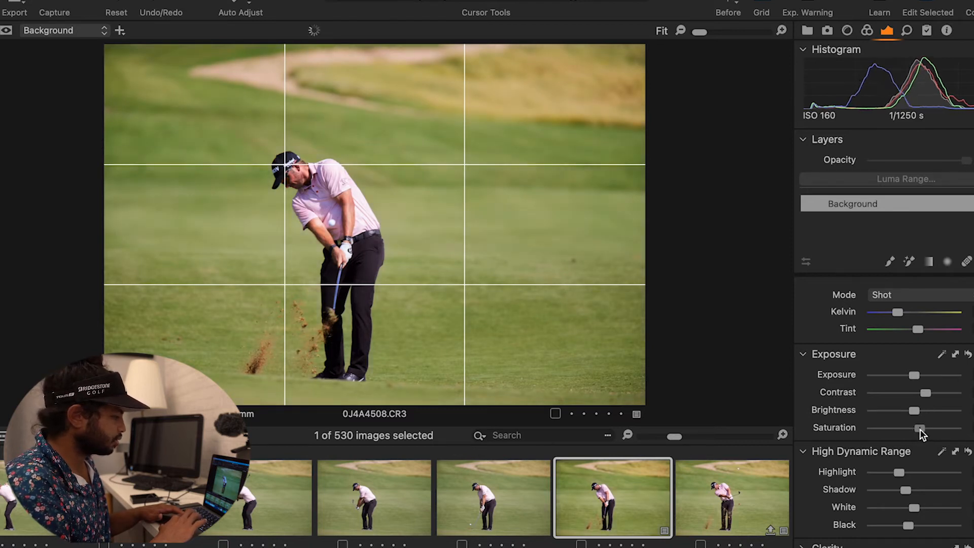
pyautogui.moveTo(907, 490); pyautogui.dragTo(917, 491)
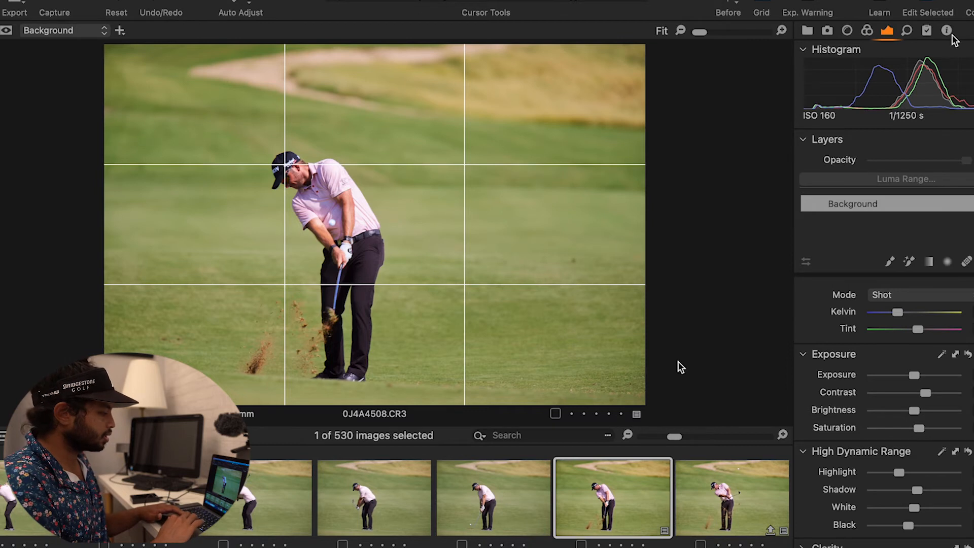
# Paste the copied adjustments onto the preceding frame 0J4A4507, then export the edited frames.
pyautogui.click(499, 495)
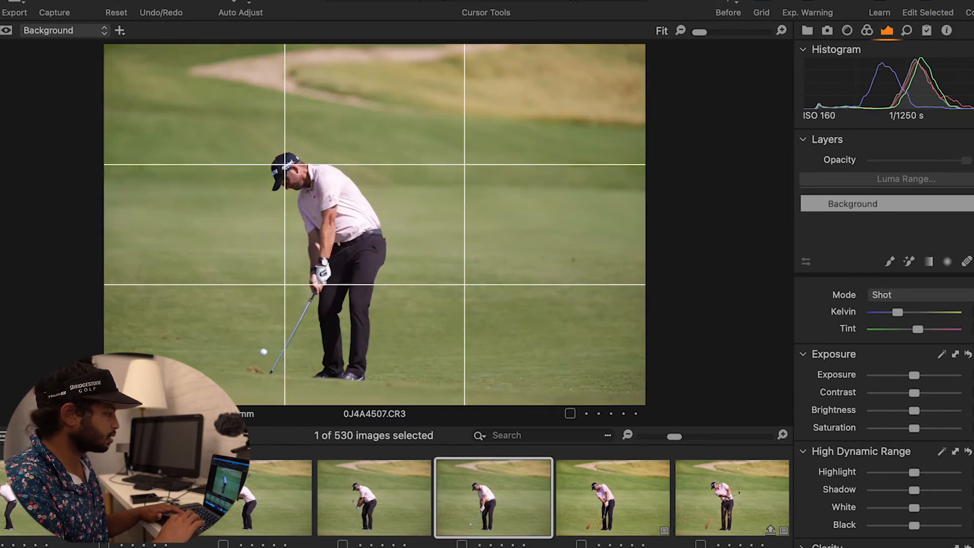
pyautogui.press('super+shift+v')
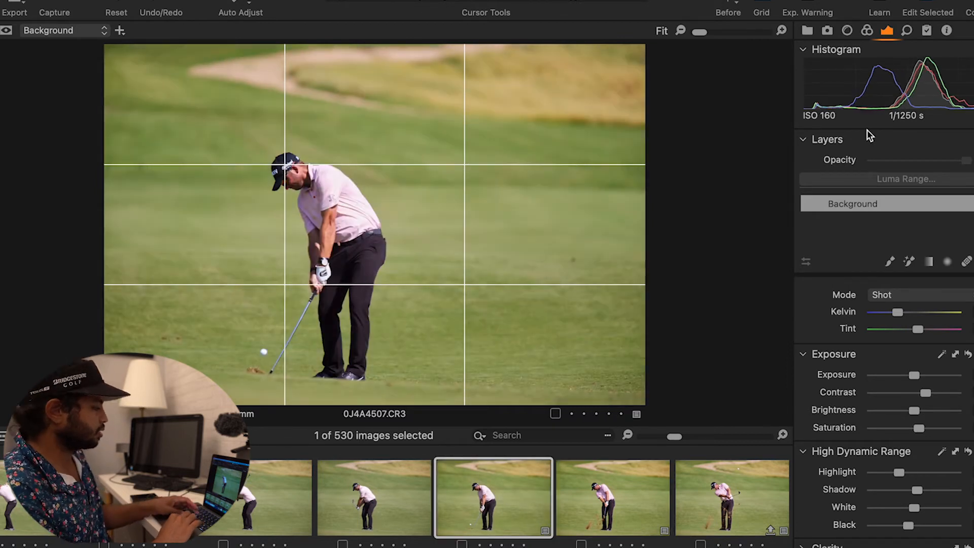
pyautogui.press('Right')
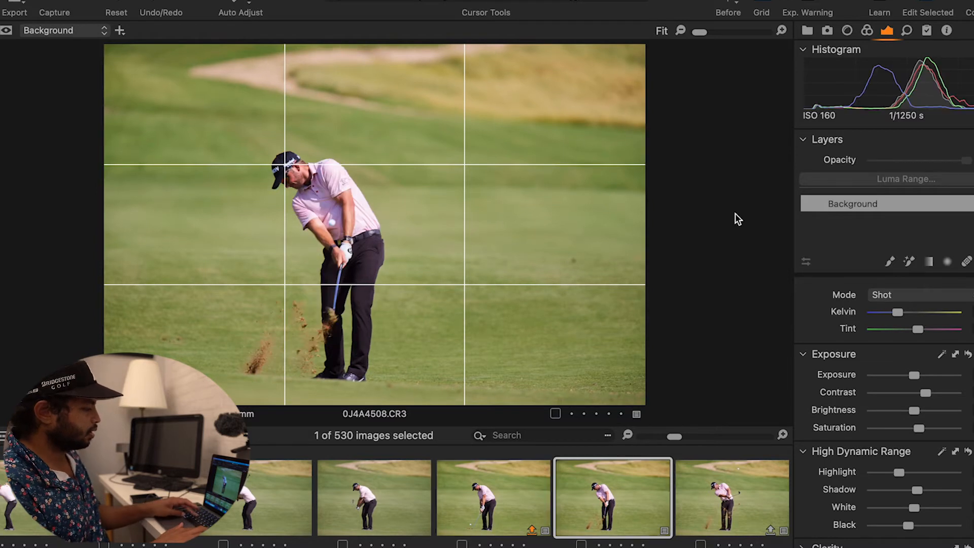
pyautogui.press('super+d')
# Browse through the following frames and scroll down the filmstrip.
pyautogui.press('Right')
pyautogui.press('Right')
pyautogui.press('Right')
pyautogui.press('Right')
pyautogui.press('Right')
pyautogui.press('Right')
pyautogui.press('Right')
pyautogui.press('Right')
pyautogui.press('Right')
pyautogui.press('Right')
pyautogui.press('Right')
pyautogui.press('Right')
pyautogui.press('Right')
pyautogui.press('Right')
pyautogui.press('Right')
pyautogui.press('Right')
pyautogui.press('Right')
pyautogui.press('Right')
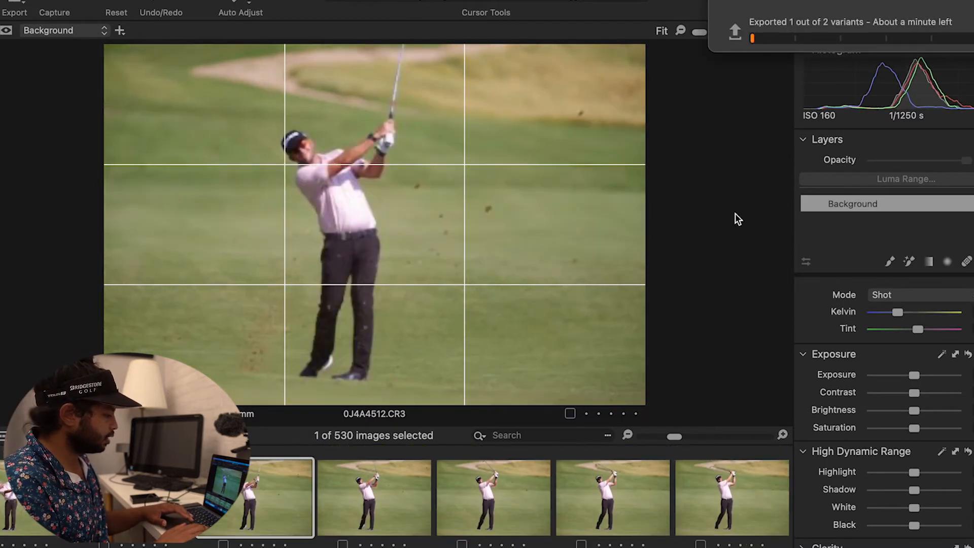
pyautogui.press('Right')
pyautogui.press('Right')
pyautogui.press('Right')
pyautogui.press('Right')
pyautogui.press('Right')
pyautogui.press('Right')
pyautogui.press('Right')
pyautogui.press('Right')
pyautogui.press('Right')
pyautogui.press('Right')
pyautogui.press('Right')
pyautogui.press('Right')
pyautogui.press('Right')
pyautogui.press('Right')
pyautogui.press('Right')
pyautogui.press('Right')
pyautogui.press('Right')
pyautogui.press('Right')
pyautogui.press('Right')
pyautogui.press('Right')
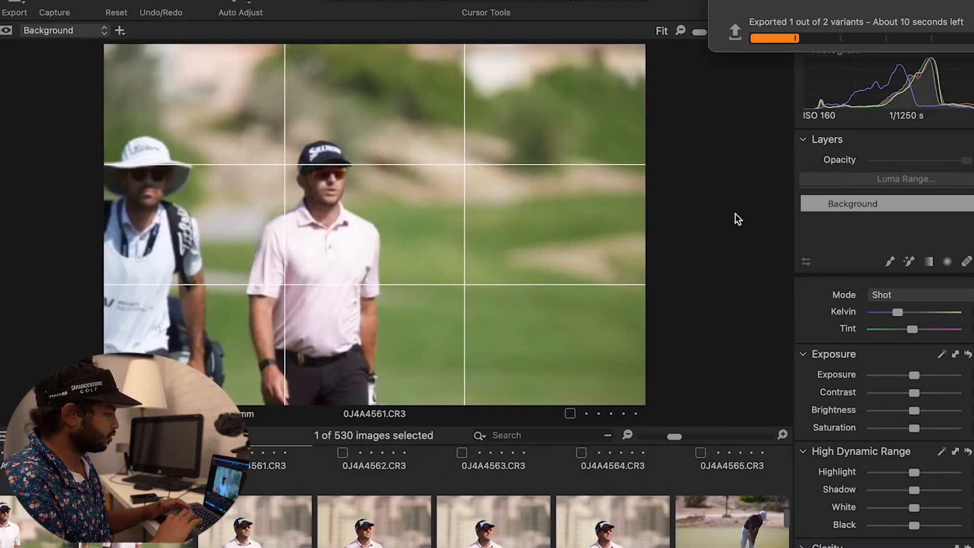
pyautogui.scroll(-15, 482, 477)
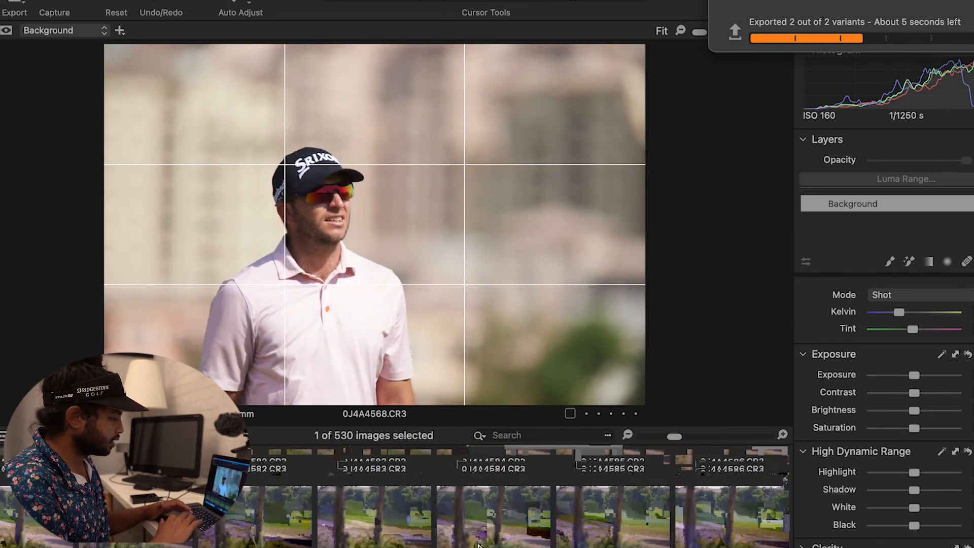
pyautogui.scroll(-15, 479, 508)
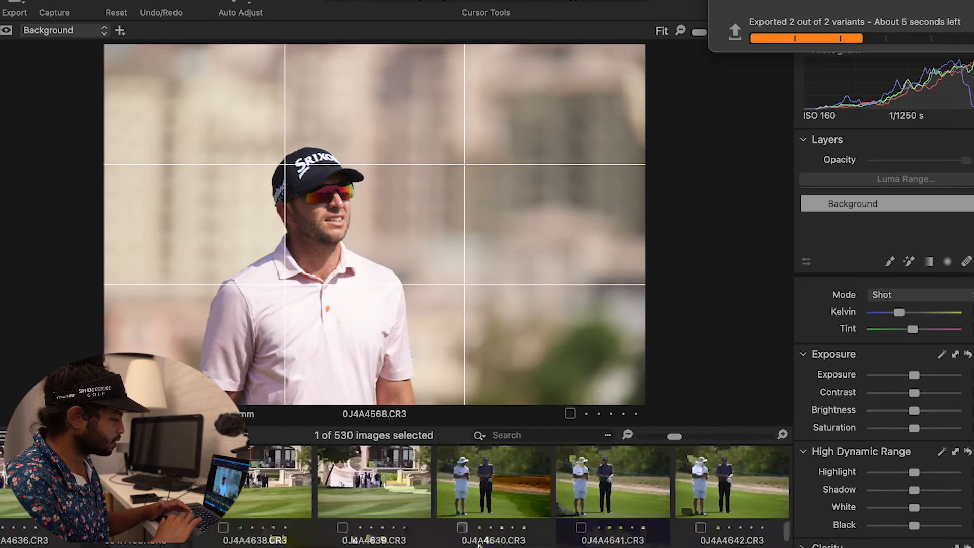
pyautogui.scroll(-12, 478, 545)
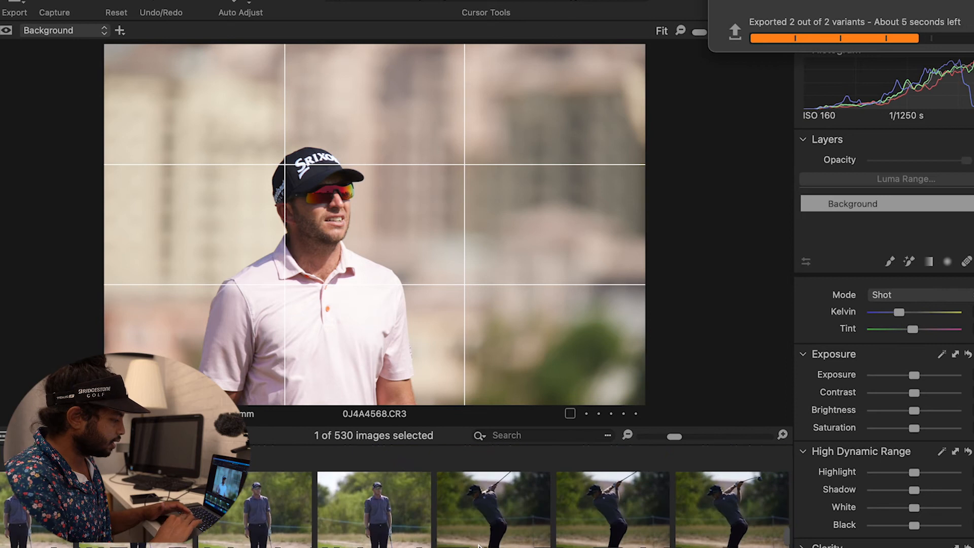
pyautogui.scroll(-12, 478, 544)
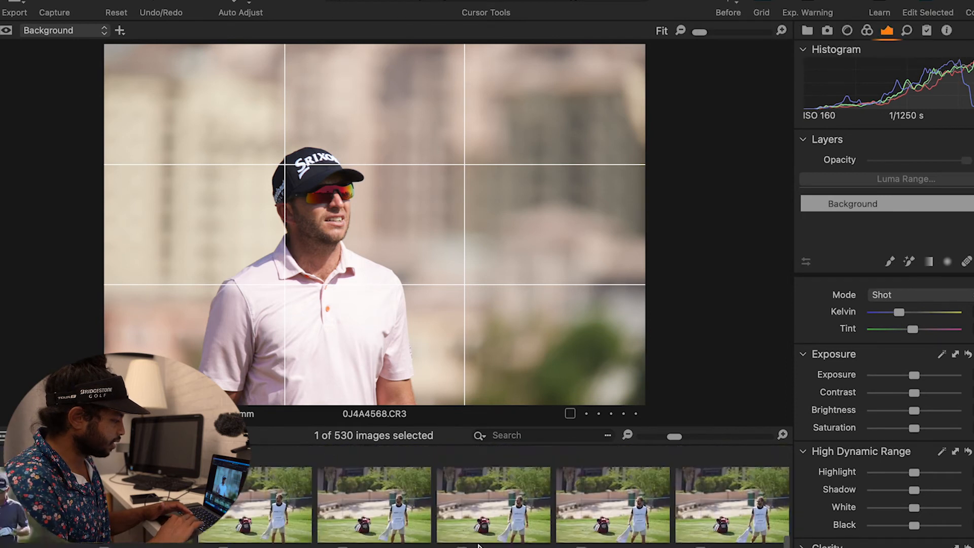
pyautogui.scroll(-8, 479, 544)
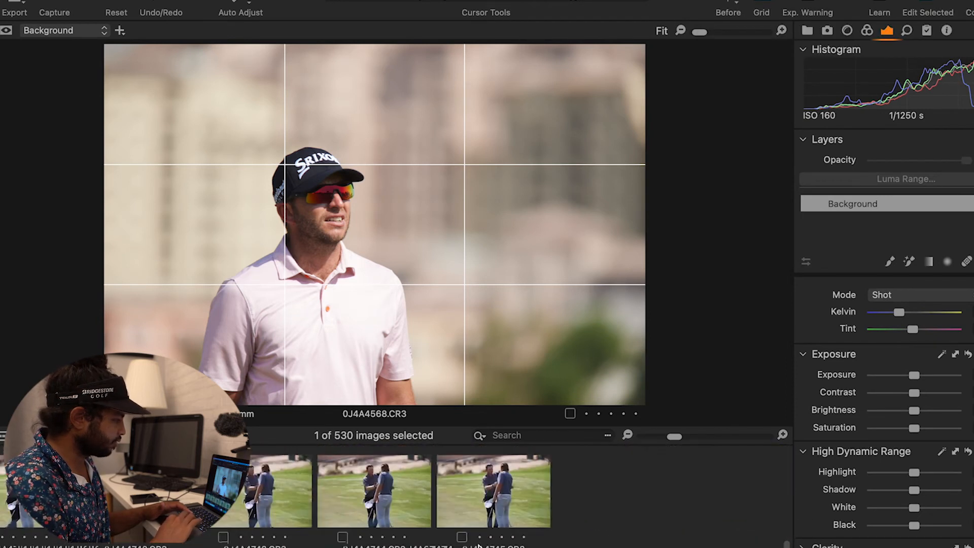
# Open the All Images collection in the library and select the bunker shot frame 0J4A5158.
pyautogui.click(807, 31)
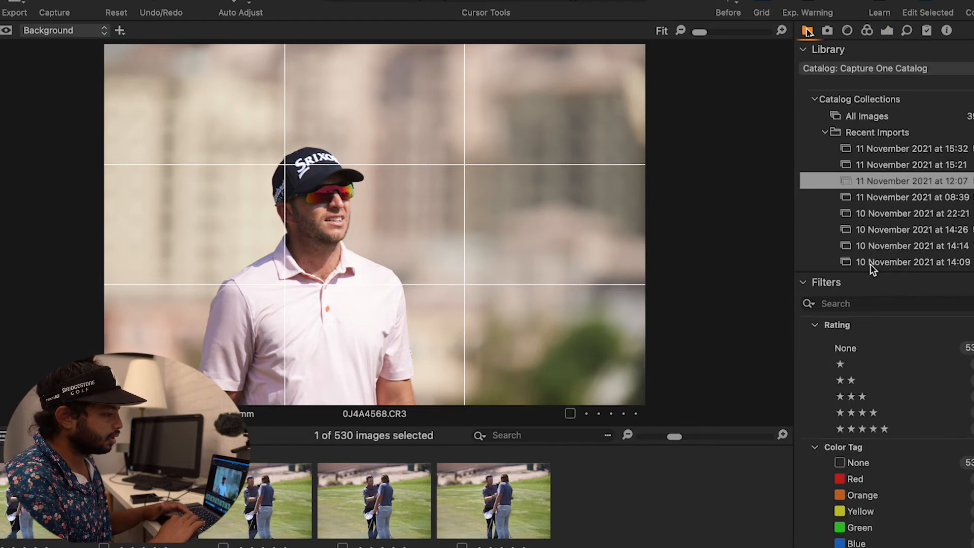
pyautogui.click(887, 30)
pyautogui.click(807, 30)
pyautogui.click(885, 181)
pyautogui.click(867, 116)
pyautogui.scroll(-10, 473, 520)
pyautogui.scroll(6, 474, 520)
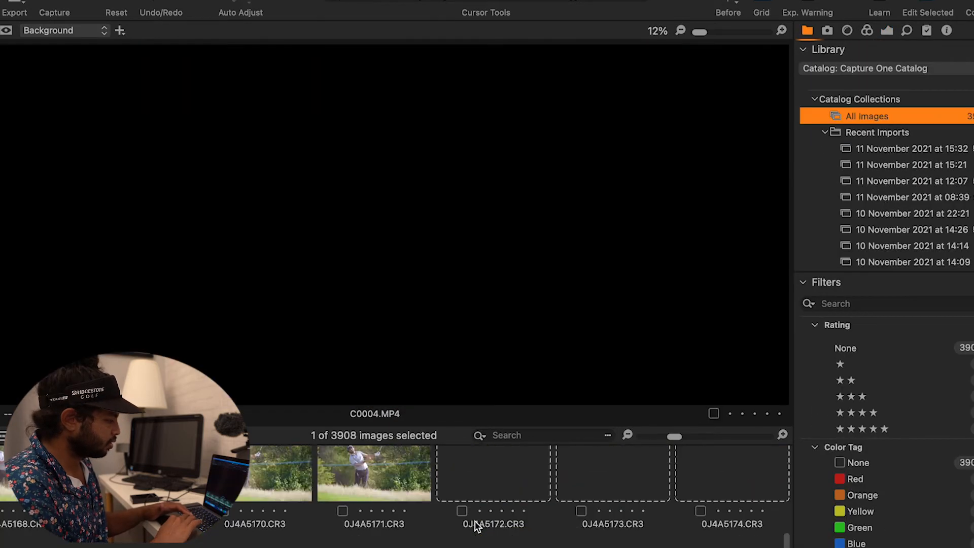
pyautogui.scroll(3, 473, 521)
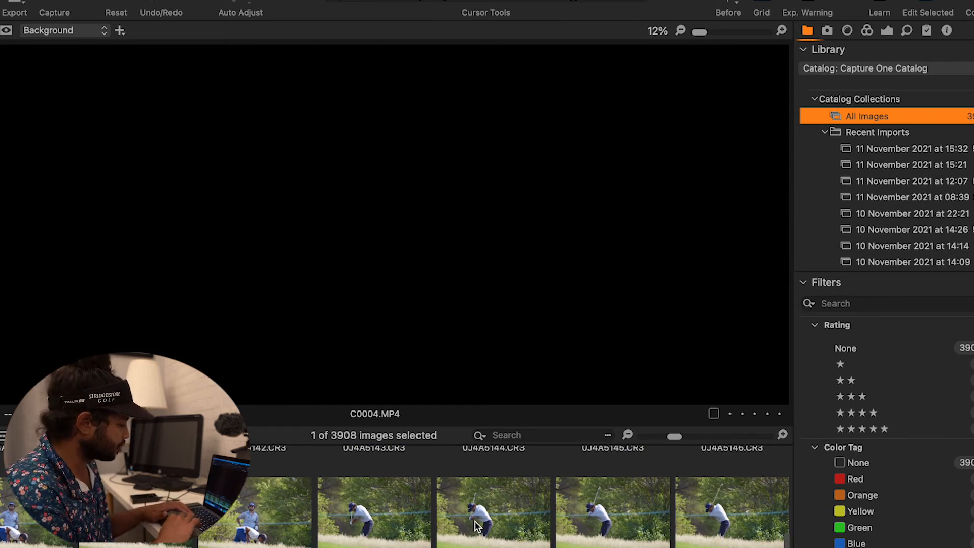
pyautogui.scroll(-3, 474, 523)
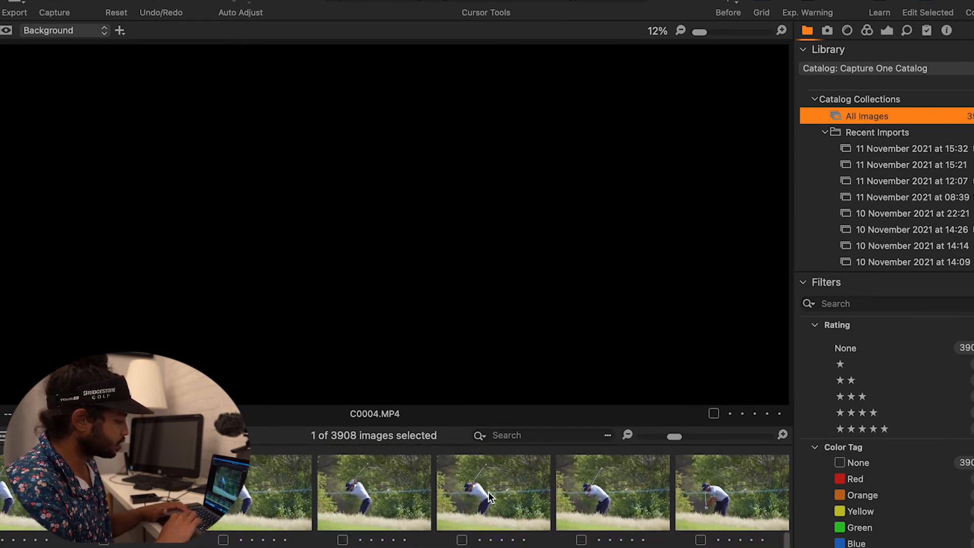
pyautogui.click(487, 501)
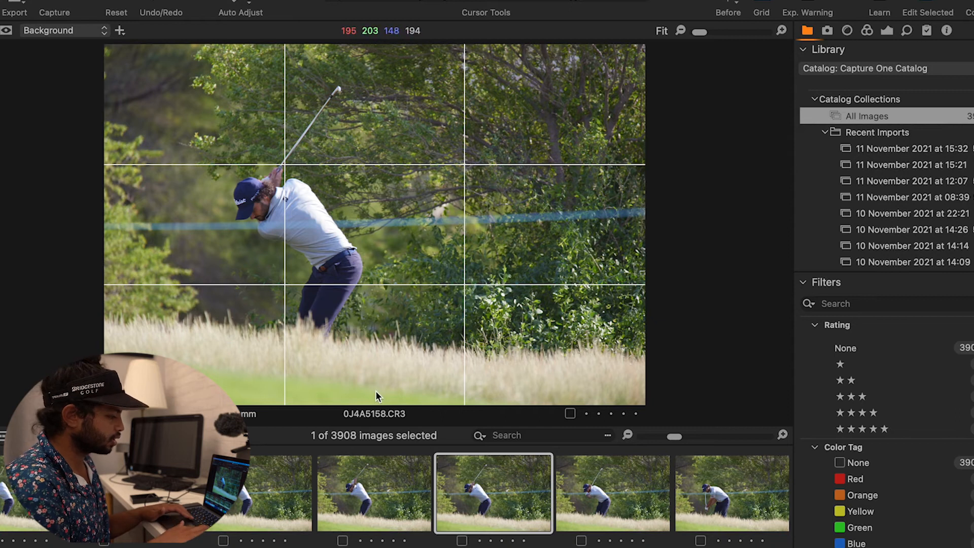
# Step through the following frames of the bunker shot sequence.
pyautogui.press('Right')
pyautogui.press('Right')
pyautogui.press('Right')
pyautogui.press('Right')
pyautogui.press('Right')
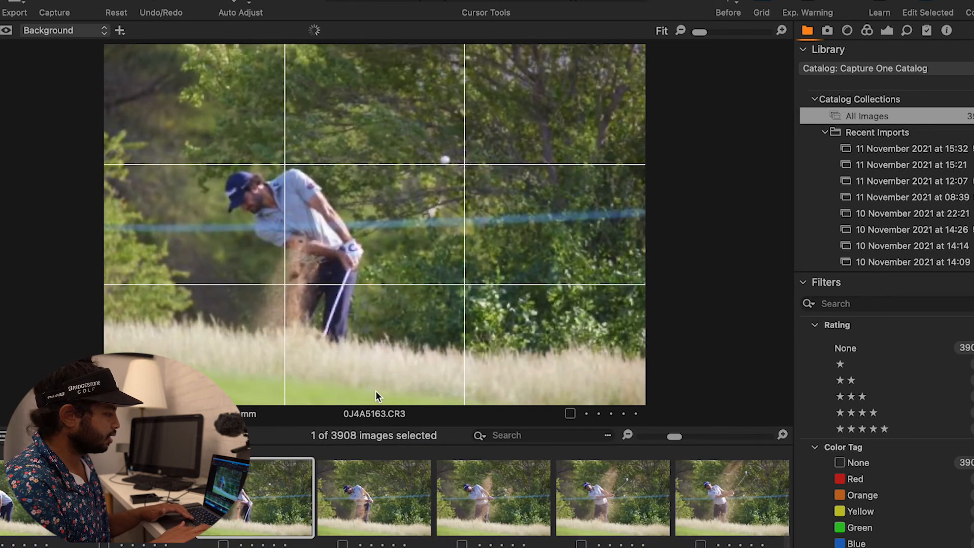
# Open the exposure adjustment tools and step forward through the bunker shot frames to 0J4A5170.
pyautogui.press('Right')
pyautogui.press('Left')
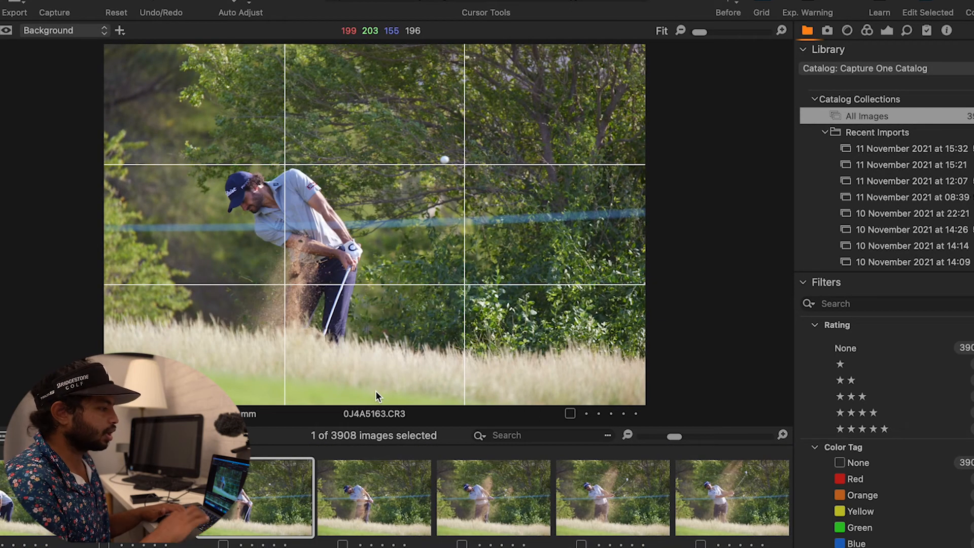
pyautogui.click(888, 31)
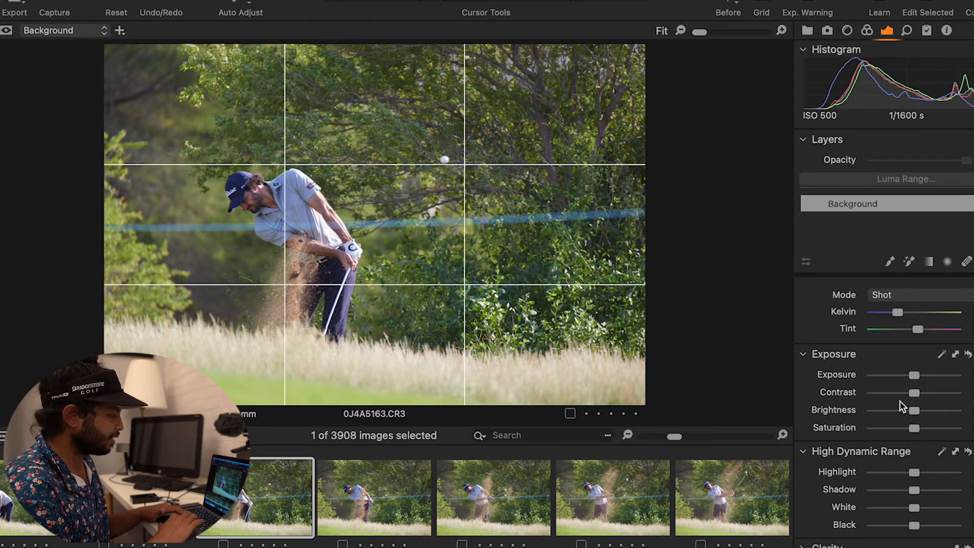
pyautogui.press('Right')
pyautogui.press('Right')
pyautogui.press('Right')
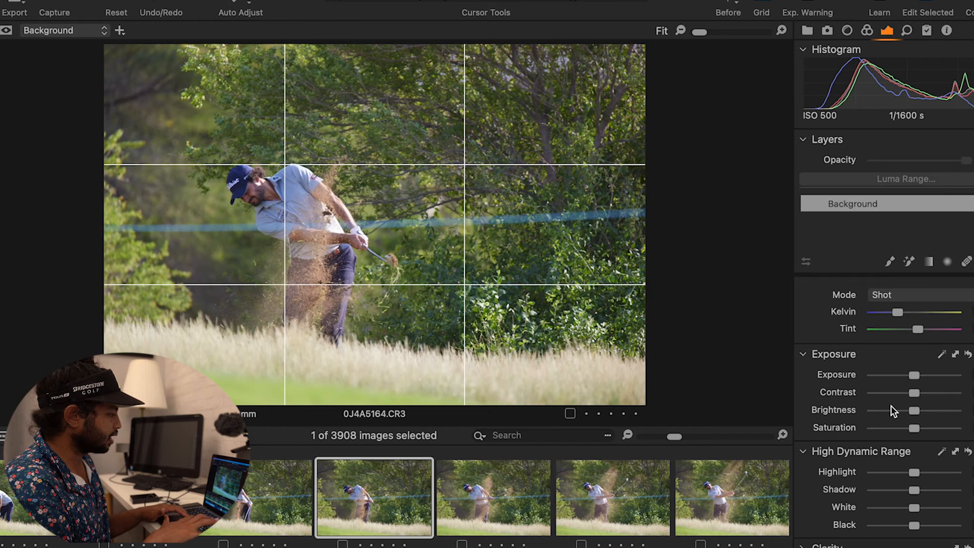
pyautogui.press('Right')
pyautogui.press('Right')
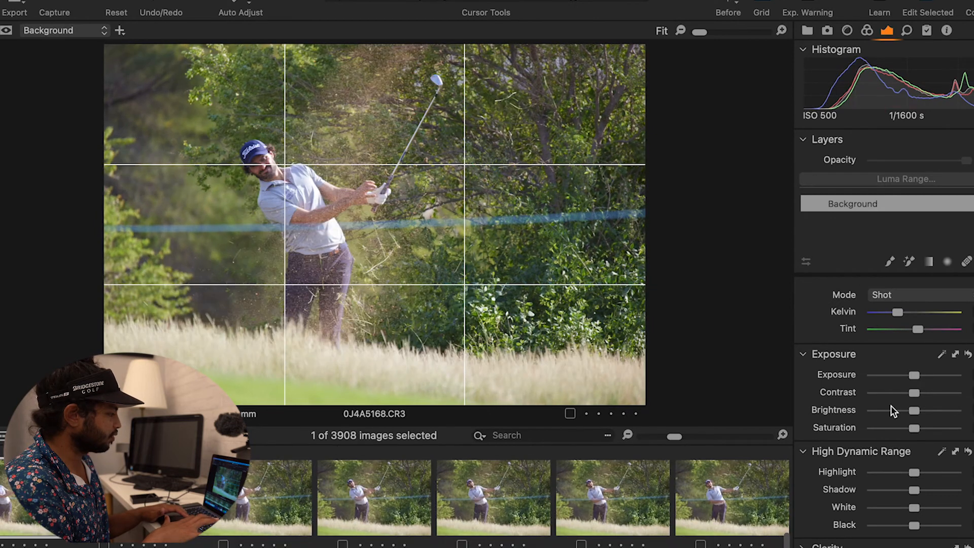
pyautogui.press('Right')
pyautogui.press('Right')
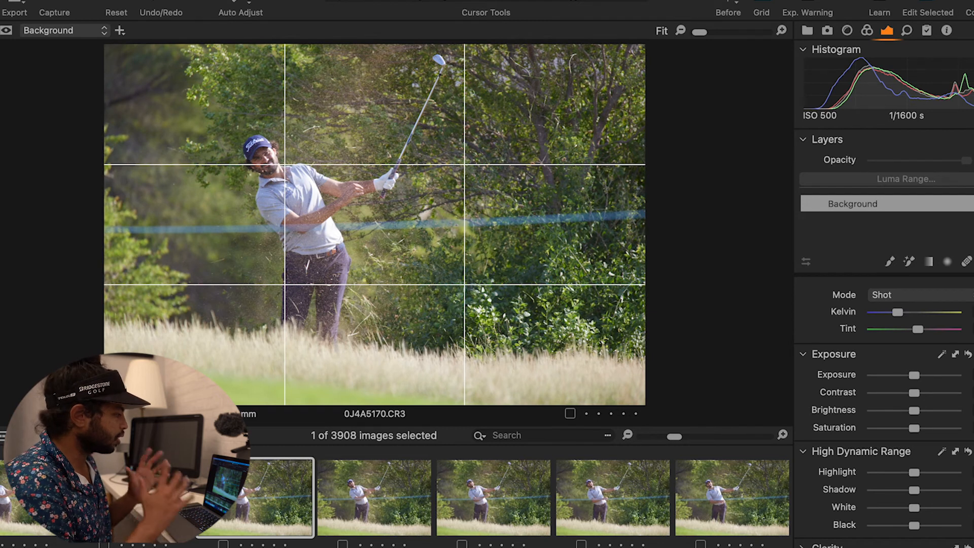
# On frame 0J4A5170, raise contrast and saturation, lower highlights and blacks, and lift the shadows.
pyautogui.moveTo(920, 394); pyautogui.dragTo(938, 403)
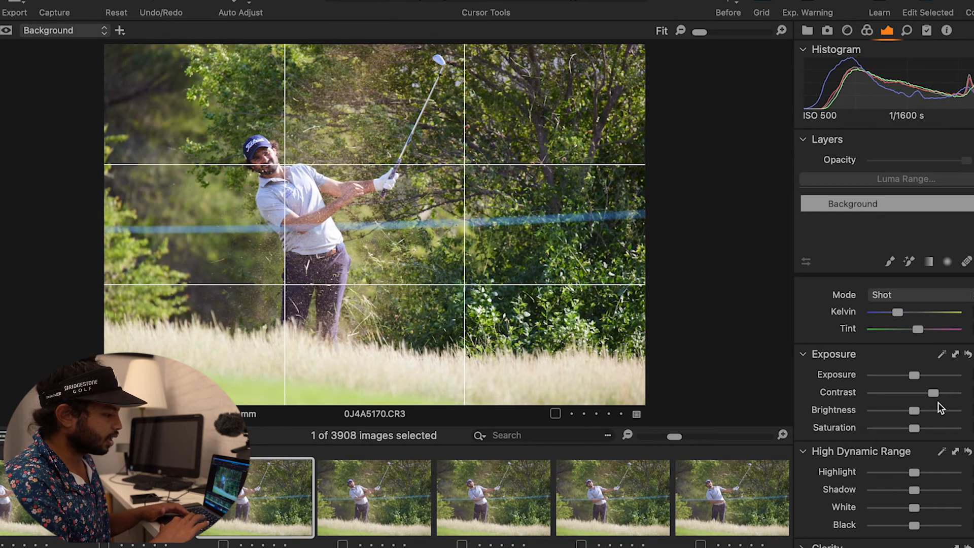
pyautogui.moveTo(912, 476)
pyautogui.mouseDown()
pyautogui.moveTo(888, 472)
pyautogui.moveTo(903, 488)
pyautogui.mouseUp()
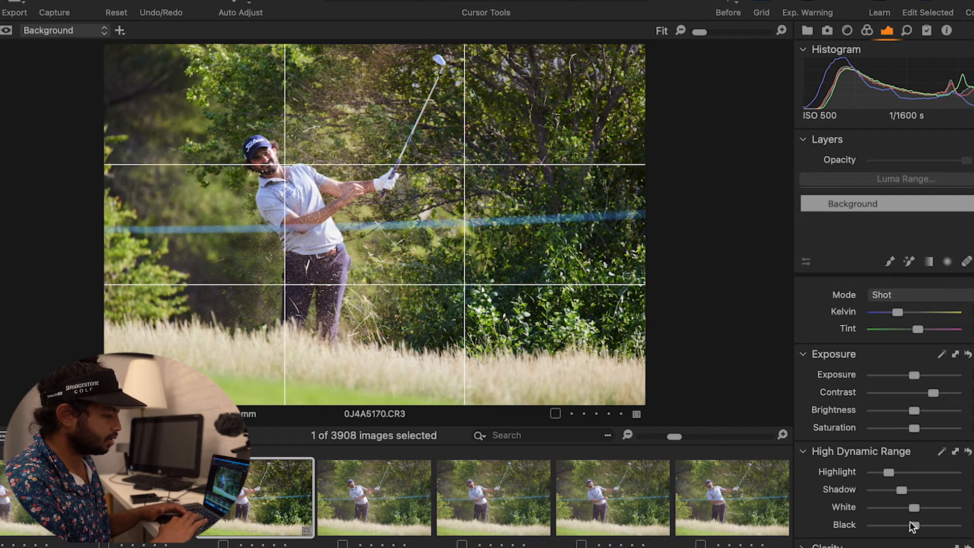
pyautogui.moveTo(912, 524); pyautogui.dragTo(904, 524)
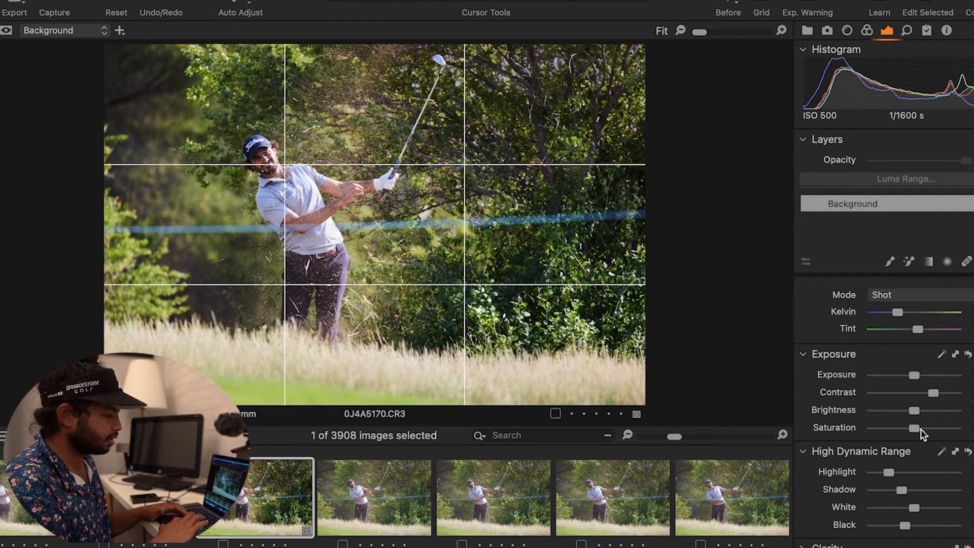
pyautogui.moveTo(920, 430); pyautogui.dragTo(922, 430)
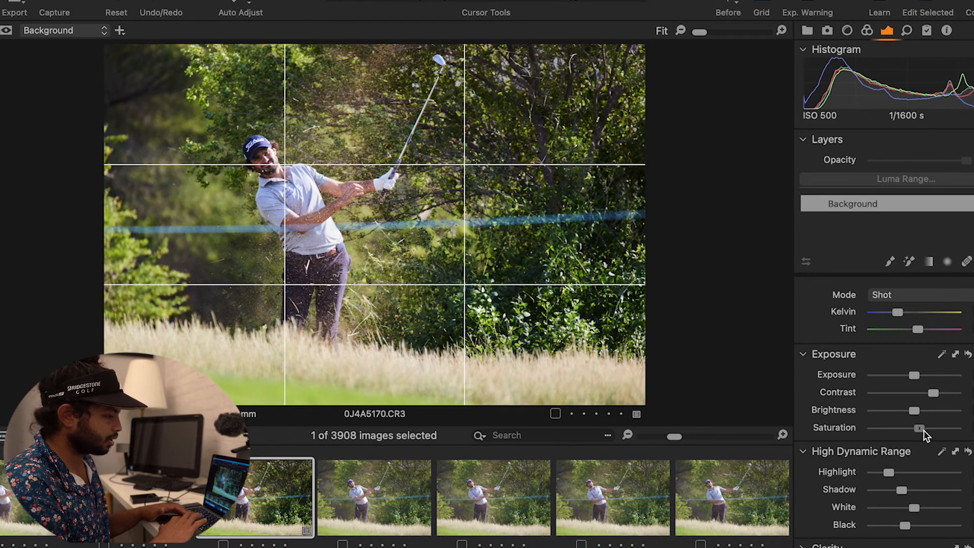
pyautogui.moveTo(909, 494)
pyautogui.mouseDown()
pyautogui.moveTo(927, 494)
pyautogui.moveTo(920, 488)
pyautogui.mouseUp()
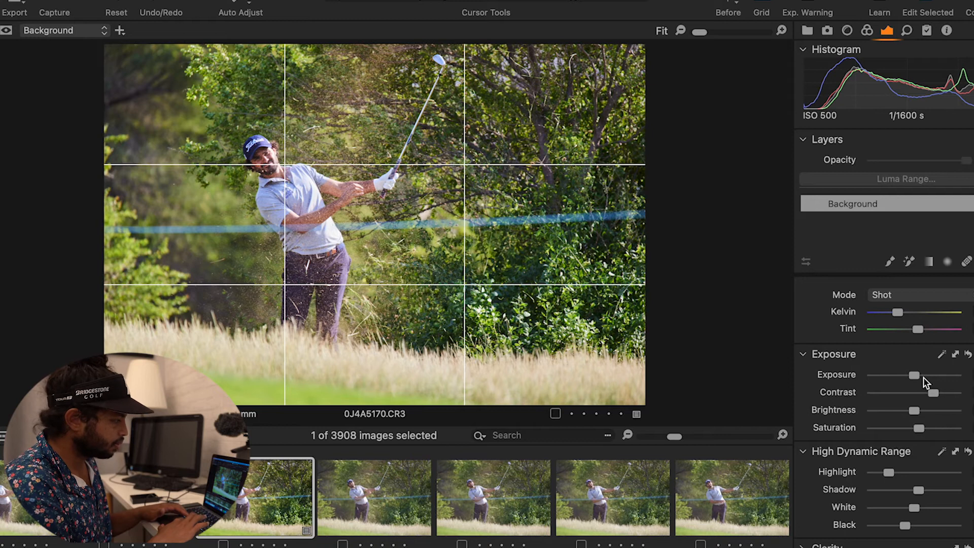
# Fine-tune exposure, deepen blacks, add contrast, pull highlights further down, and export frame 0J4A5170.
pyautogui.moveTo(920, 376); pyautogui.dragTo(919, 377)
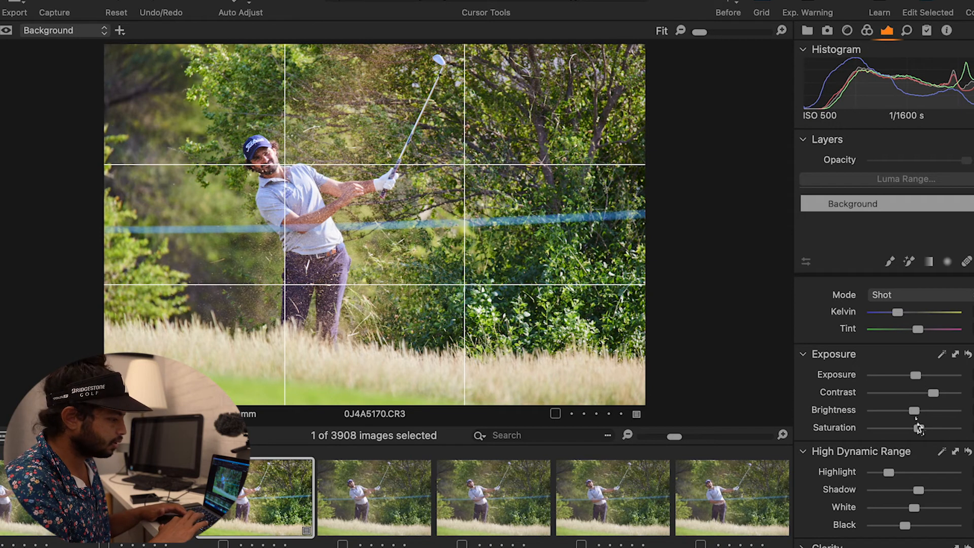
pyautogui.moveTo(904, 526); pyautogui.dragTo(882, 528)
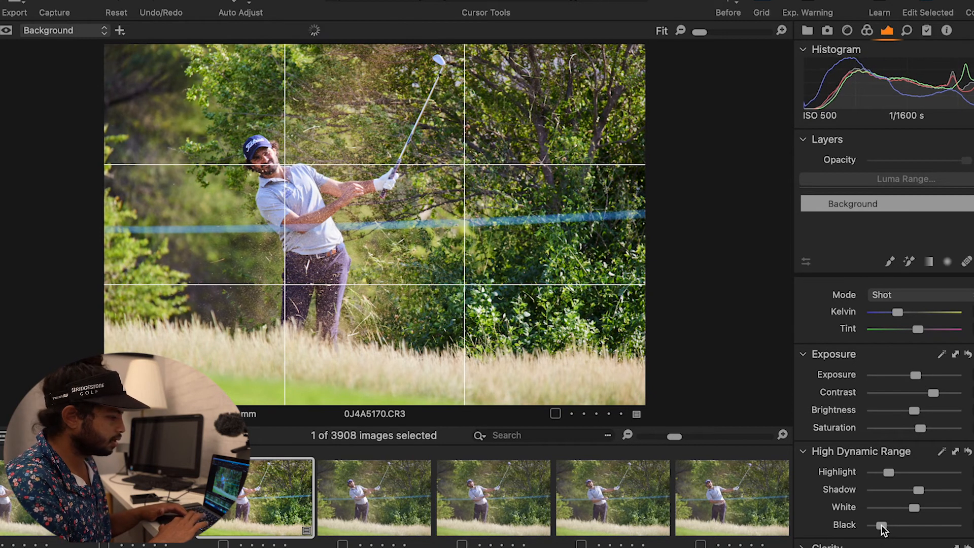
pyautogui.moveTo(937, 397); pyautogui.dragTo(940, 394)
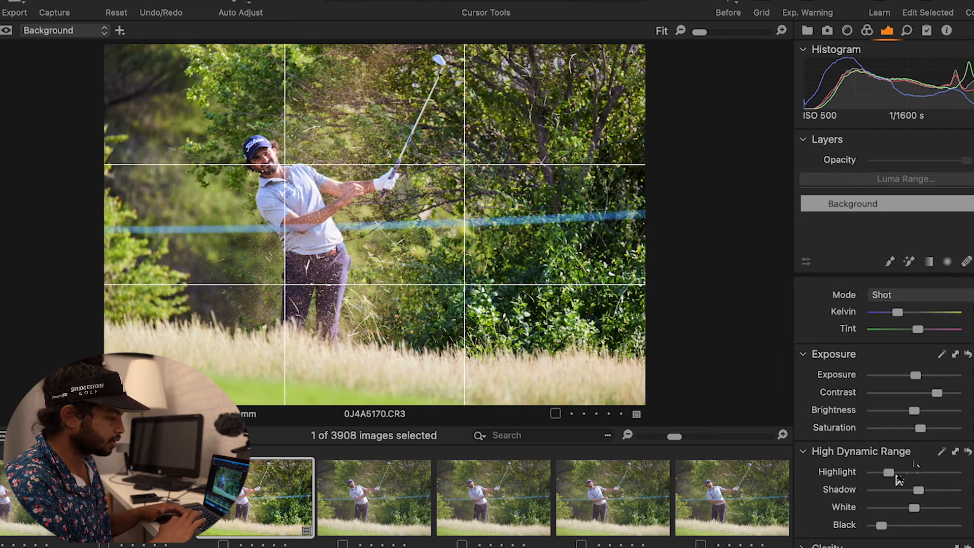
pyautogui.moveTo(895, 476); pyautogui.dragTo(880, 474)
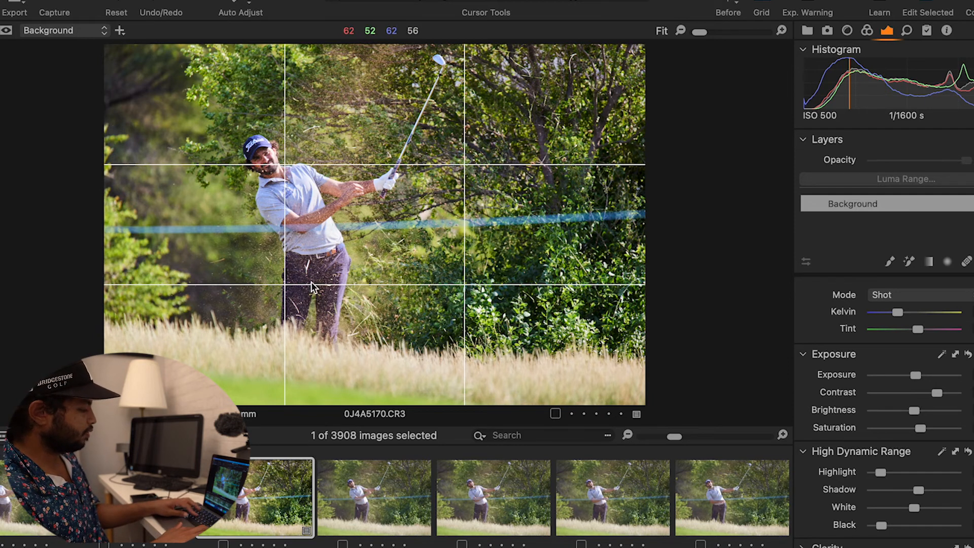
pyautogui.press('super+shift+c')
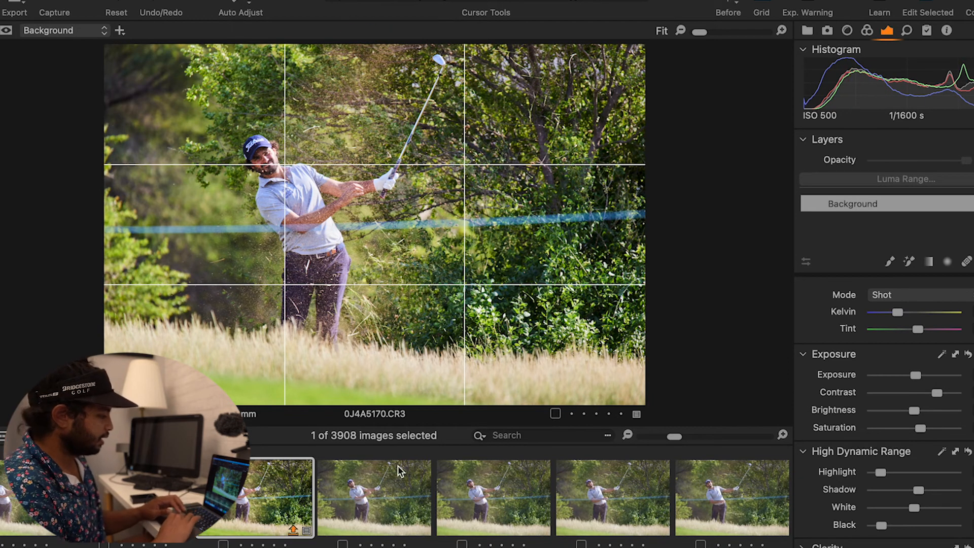
# Scroll the filmstrip to the greenside bunker sequence and step through its frames to 0J4A5242.
pyautogui.scroll(-5, 397, 467)
pyautogui.scroll(-10, 398, 471)
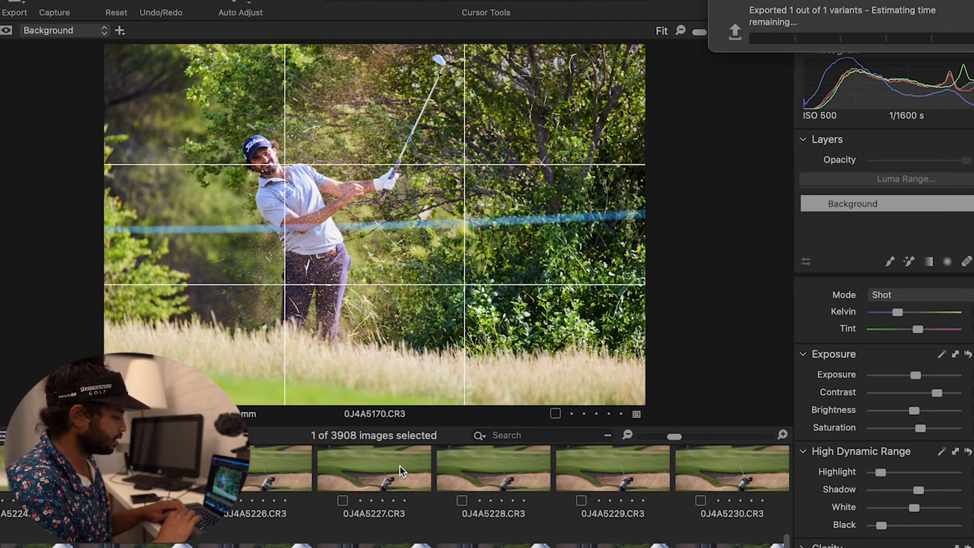
pyautogui.click(400, 471)
pyautogui.press('Right')
pyautogui.press('Right')
pyautogui.press('Right')
pyautogui.press('Right')
pyautogui.press('Right')
pyautogui.press('Right')
pyautogui.press('Right')
pyautogui.press('Right')
pyautogui.press('Right')
pyautogui.press('Right')
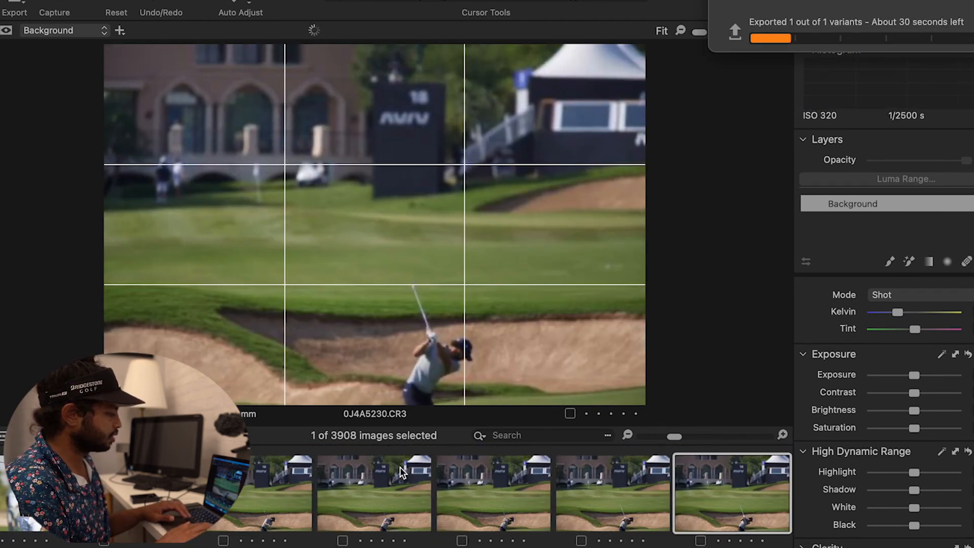
pyautogui.press('Right')
pyautogui.press('Right')
pyautogui.press('Right')
pyautogui.press('Right')
pyautogui.press('Right')
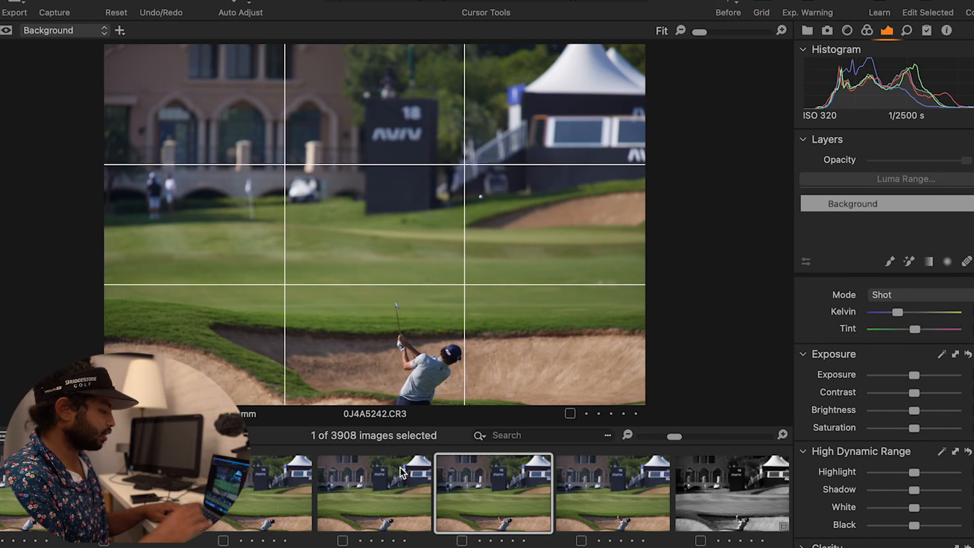
pyautogui.scroll(-1, 439, 468)
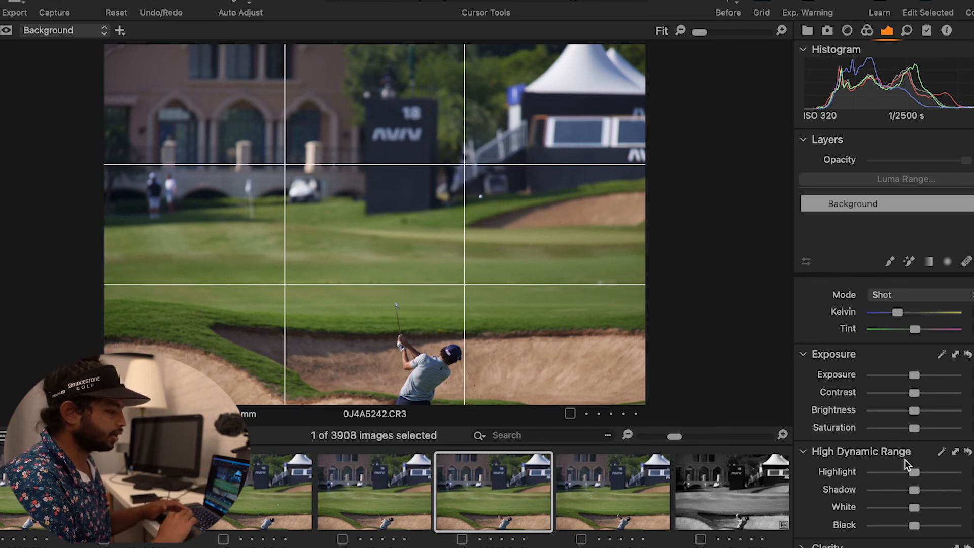
# On frame 0J4A5242, raise contrast, lower highlights and blacks, adjust saturation, and lift the shadows.
pyautogui.moveTo(914, 393); pyautogui.dragTo(920, 396)
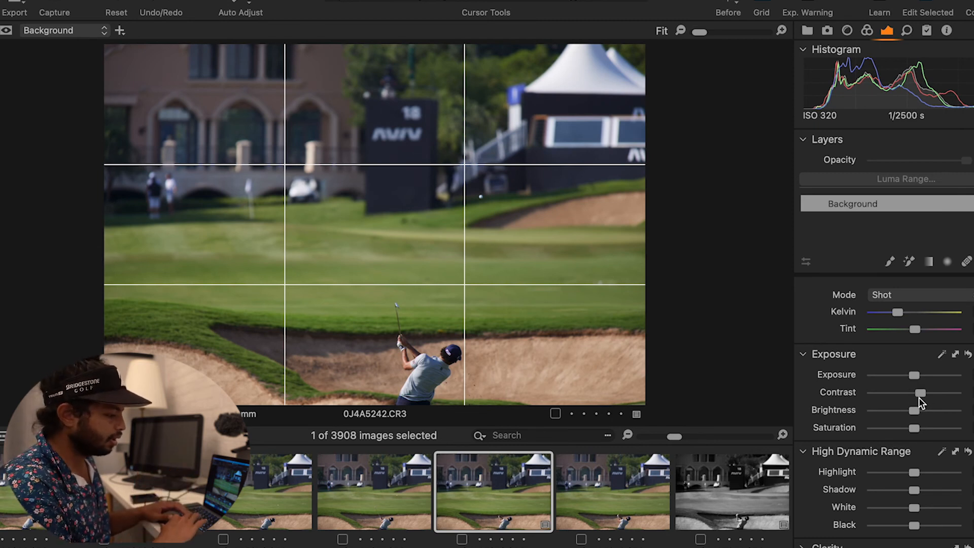
pyautogui.moveTo(914, 472); pyautogui.dragTo(922, 491)
pyautogui.moveTo(914, 526); pyautogui.dragTo(904, 527)
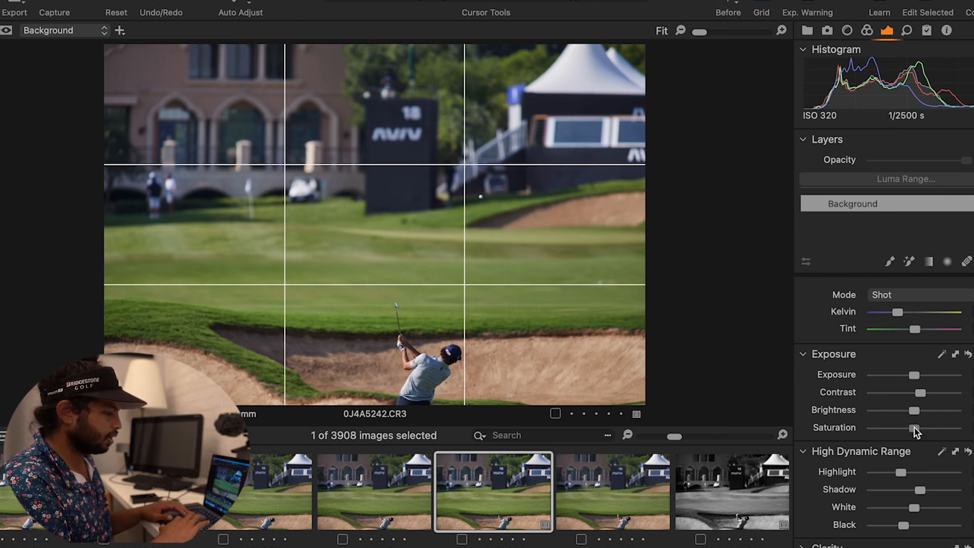
pyautogui.moveTo(916, 431); pyautogui.dragTo(919, 433)
pyautogui.click(936, 491)
pyautogui.moveTo(936, 491); pyautogui.dragTo(928, 492)
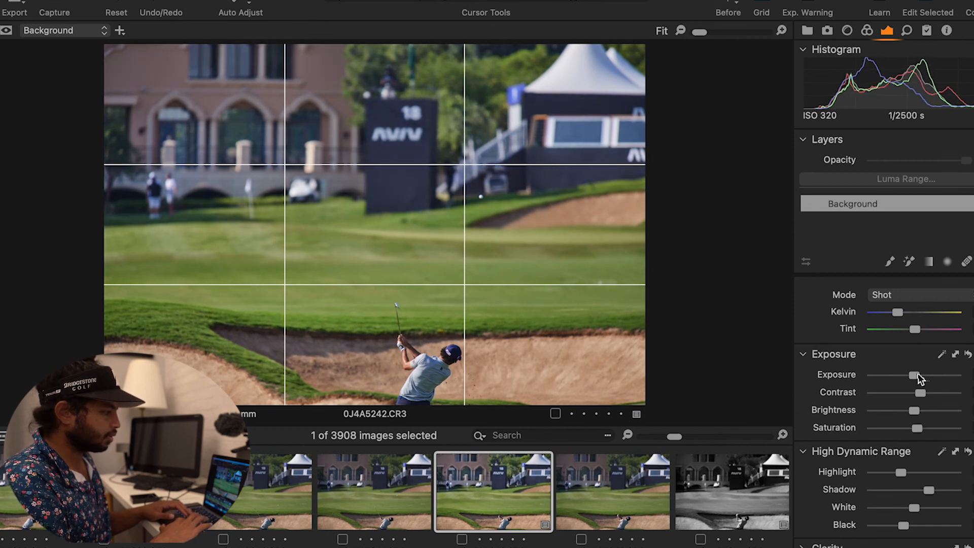
# Increase exposure, ease the shadows back slightly, and deepen the blacks on frame 0J4A5242.
pyautogui.moveTo(924, 374); pyautogui.dragTo(918, 375)
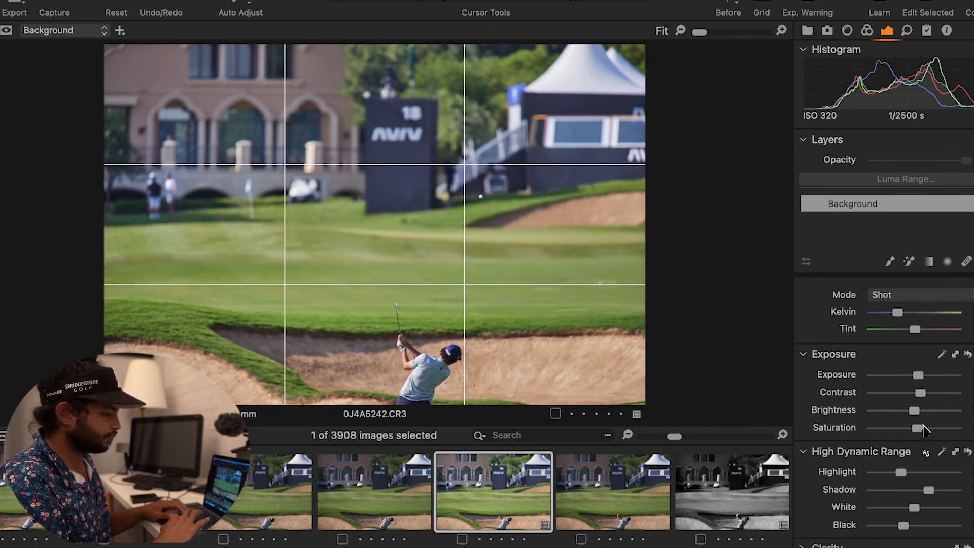
pyautogui.moveTo(928, 490); pyautogui.dragTo(915, 491)
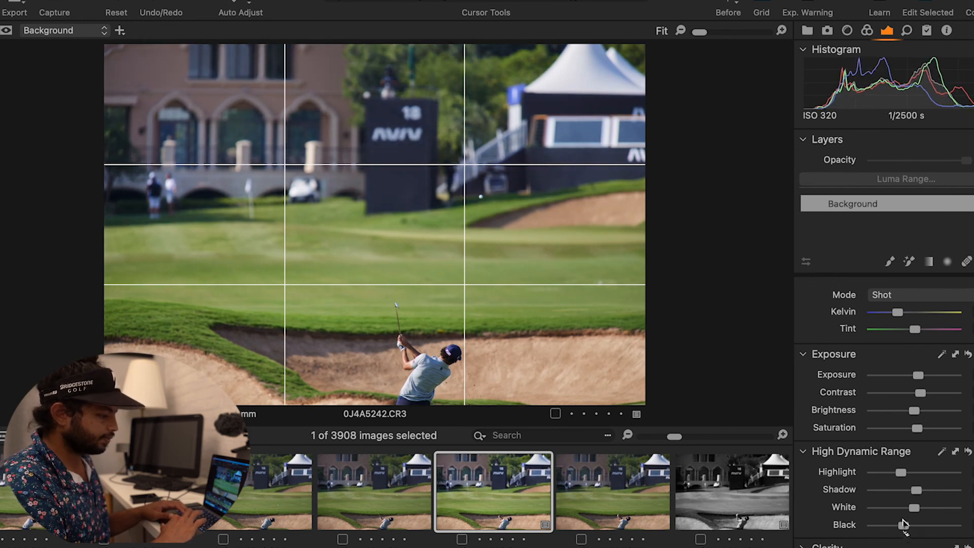
pyautogui.moveTo(904, 525); pyautogui.dragTo(896, 528)
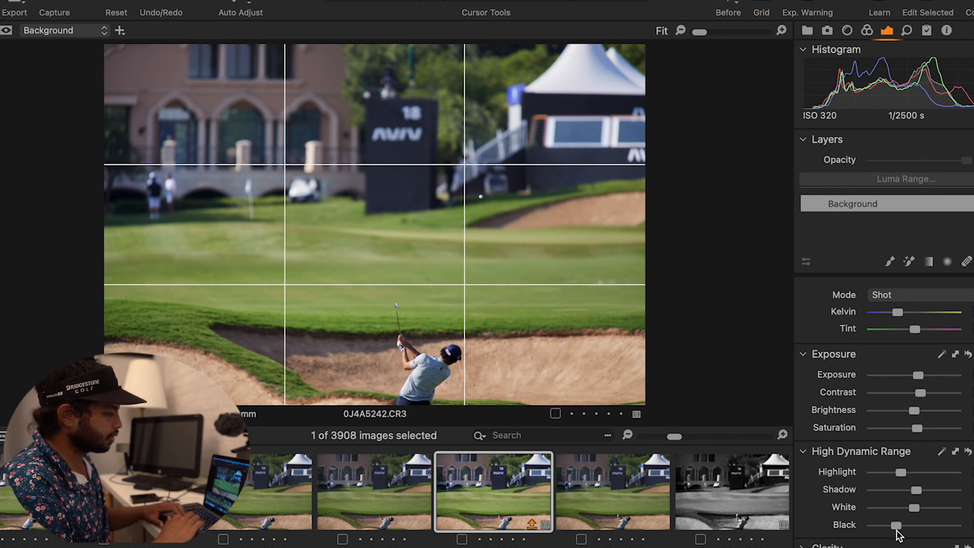
# Compare the neighbouring black-and-white frame 0J4A5244, reselect frame 0J4A5242 and export it.
pyautogui.click(715, 513)
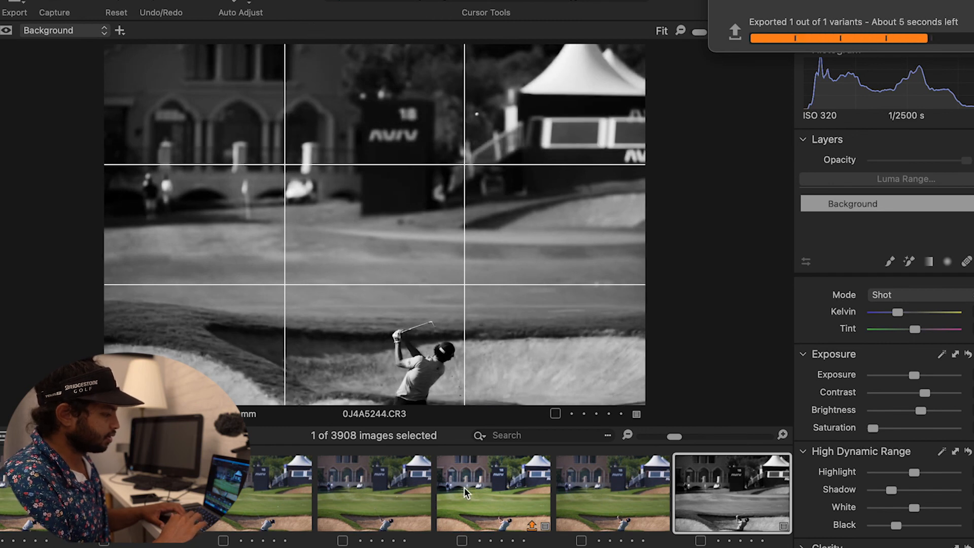
pyautogui.click(547, 503)
pyautogui.click(738, 506)
pyautogui.click(457, 520)
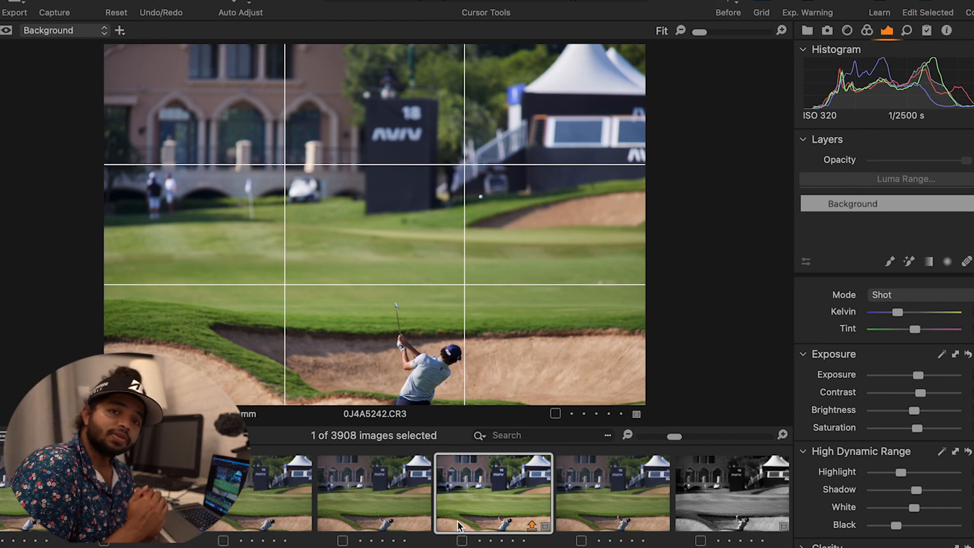
pyautogui.press('super+d')
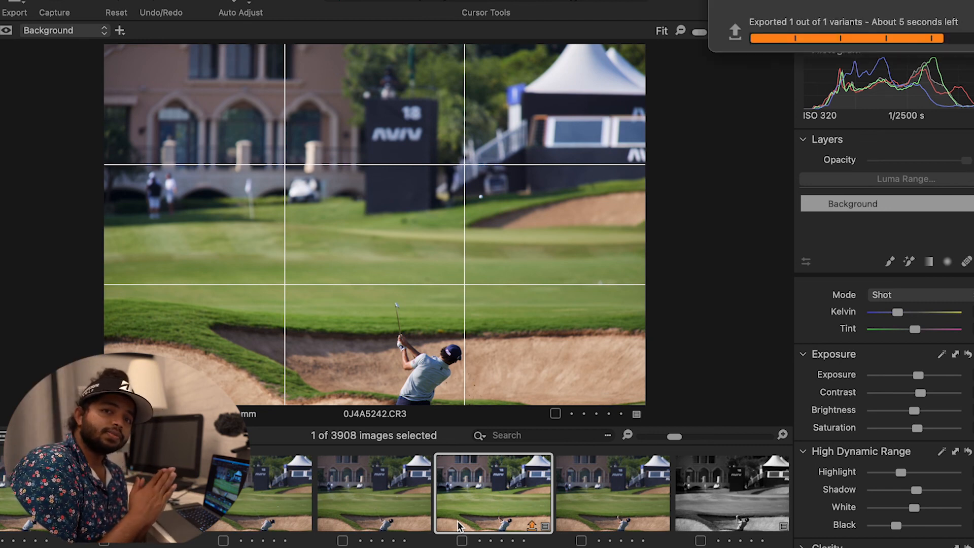